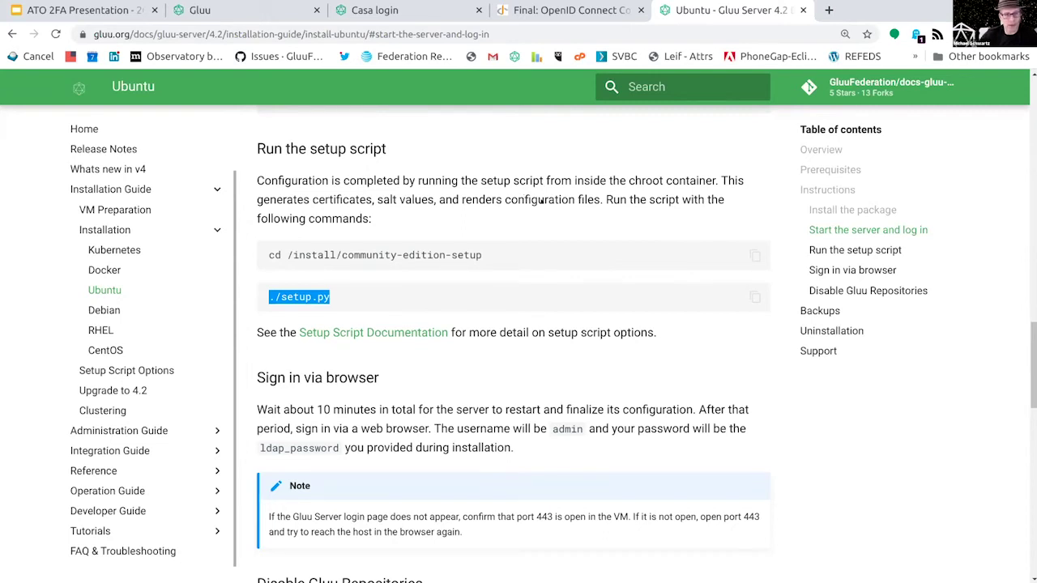
# Step: Review the Ubuntu installation guide from the setup script section back up to its overview
pyautogui.scroll(-2, 418, 262)
pyautogui.scroll(3, 418, 320)
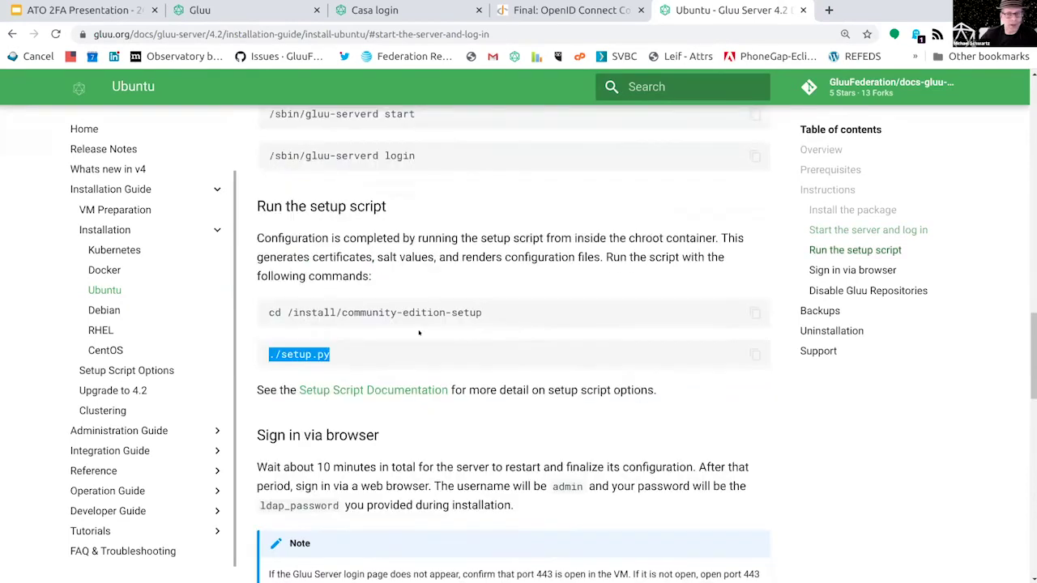
pyautogui.scroll(10, 418, 318)
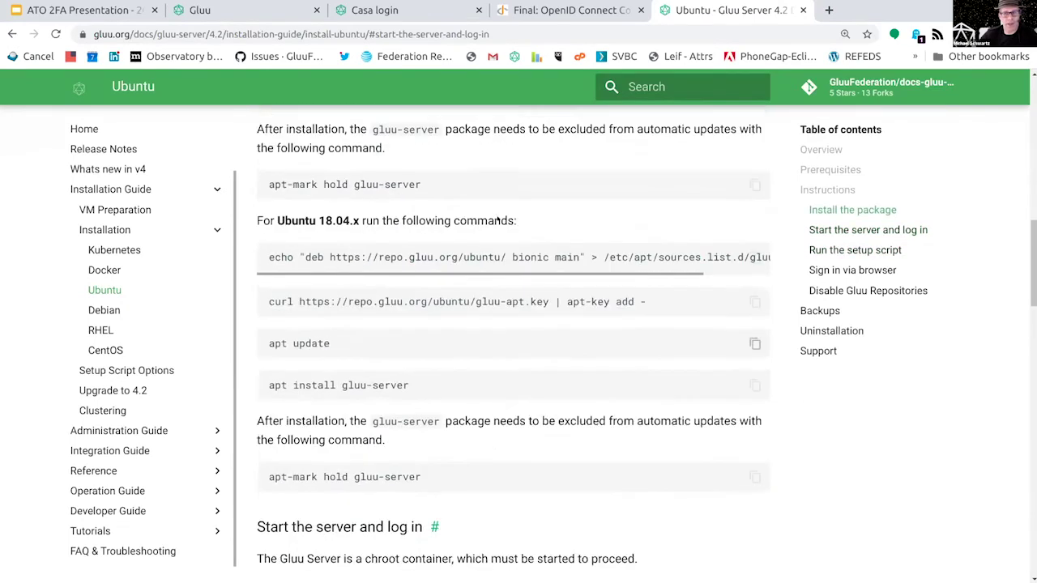
pyautogui.scroll(8, 497, 214)
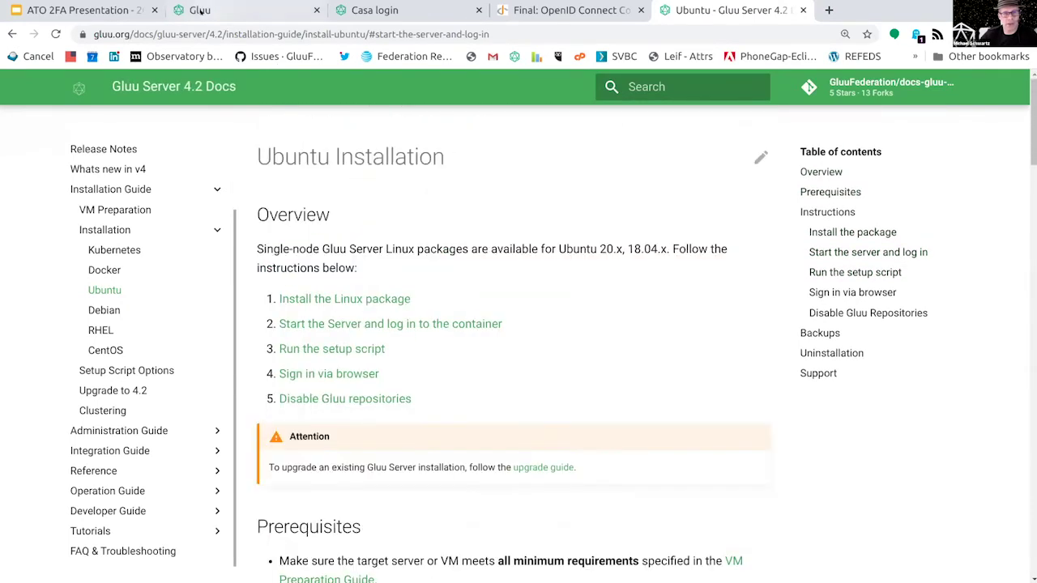
# Step: Switch to the Gluu admin console and try to open the Person Authentication Scripts configuration
pyautogui.click(199, 10)
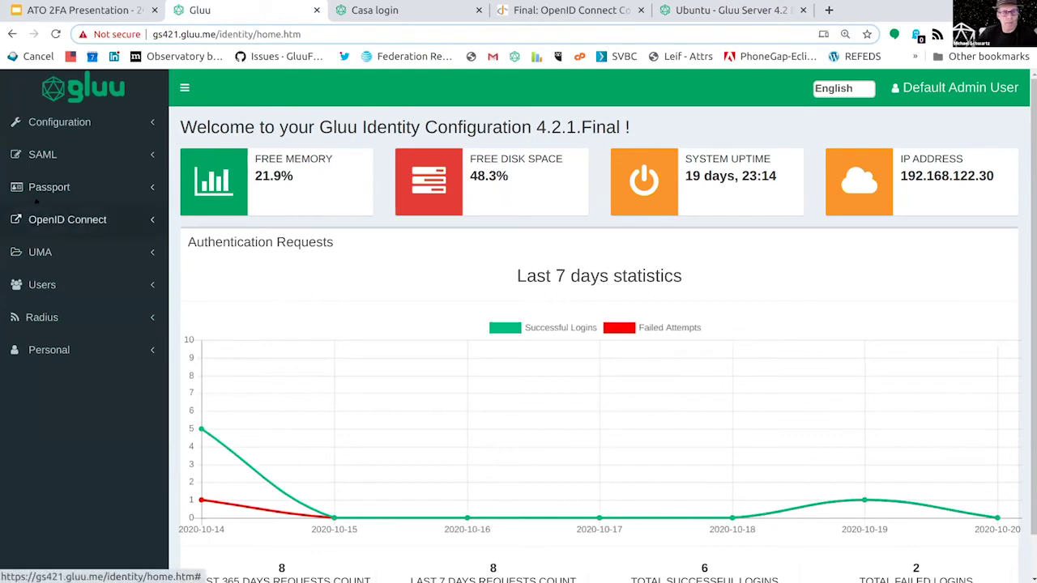
pyautogui.click(59, 121)
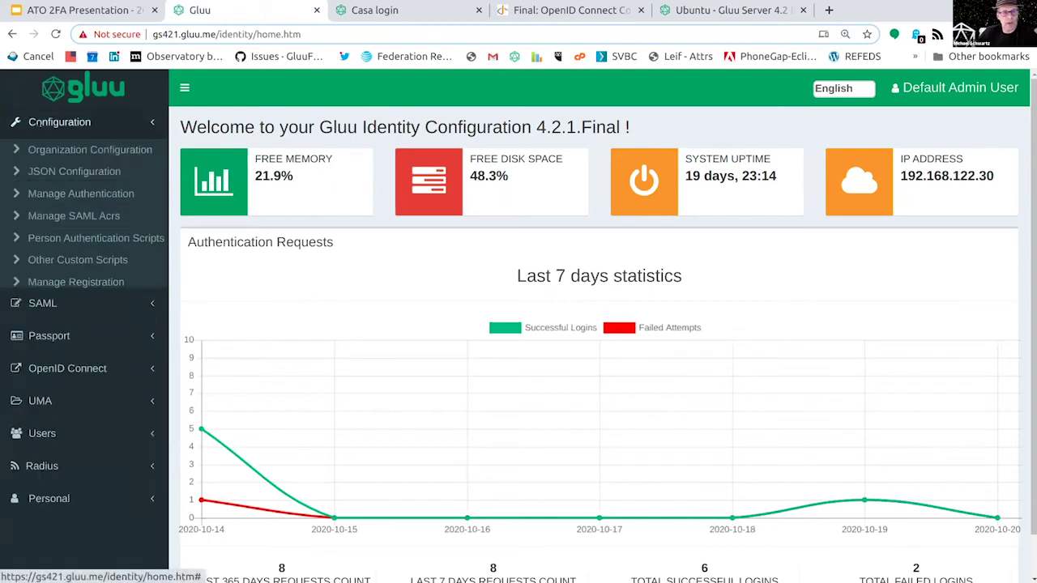
pyautogui.click(54, 238)
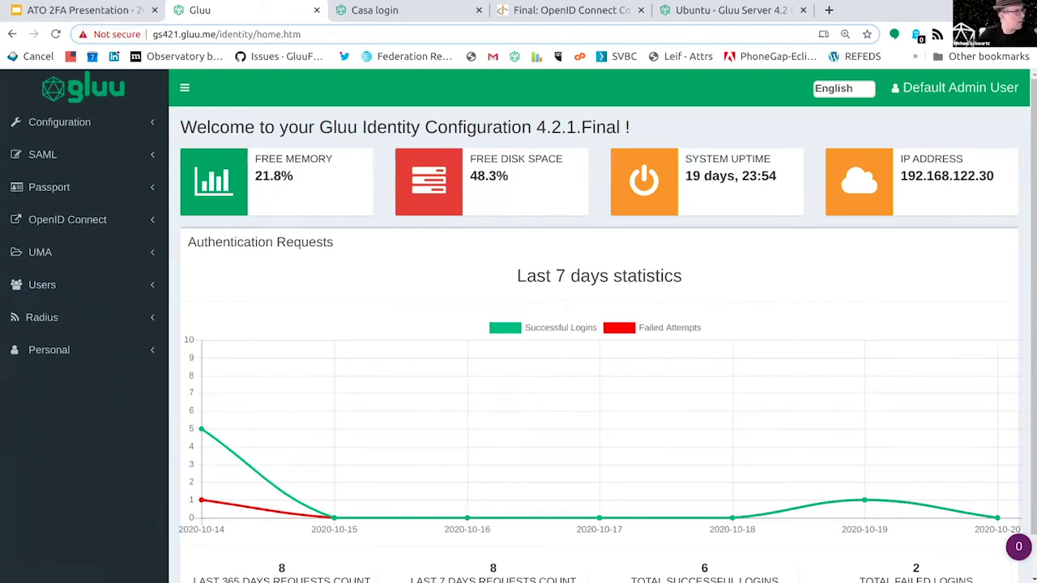
# Step: Check the list of virtual machines in Virtual Machine Manager and return to the Gluu admin console
pyautogui.hotkey('alt', 'Tab')
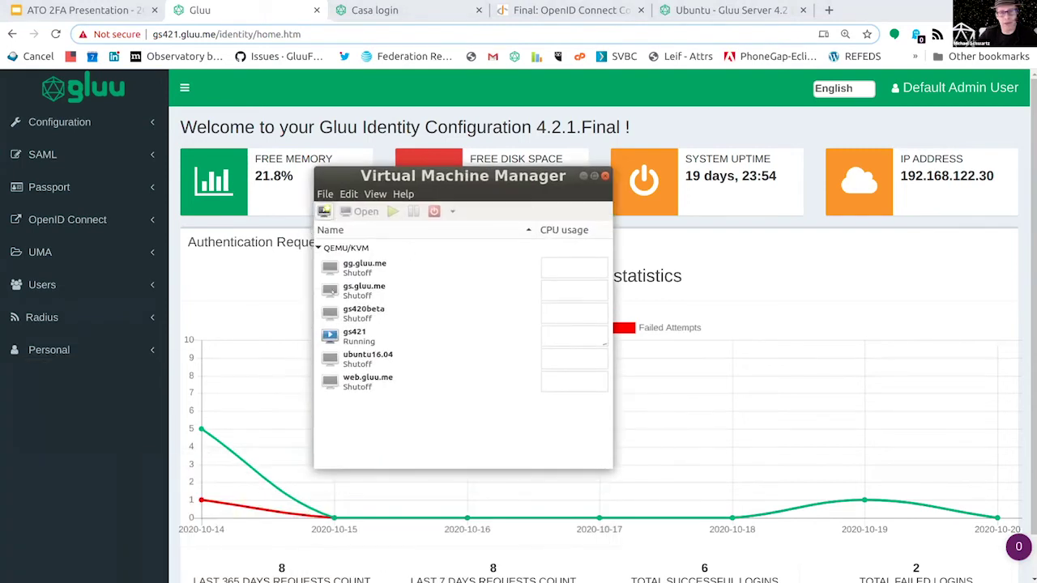
pyautogui.hotkey('alt', 'Tab')
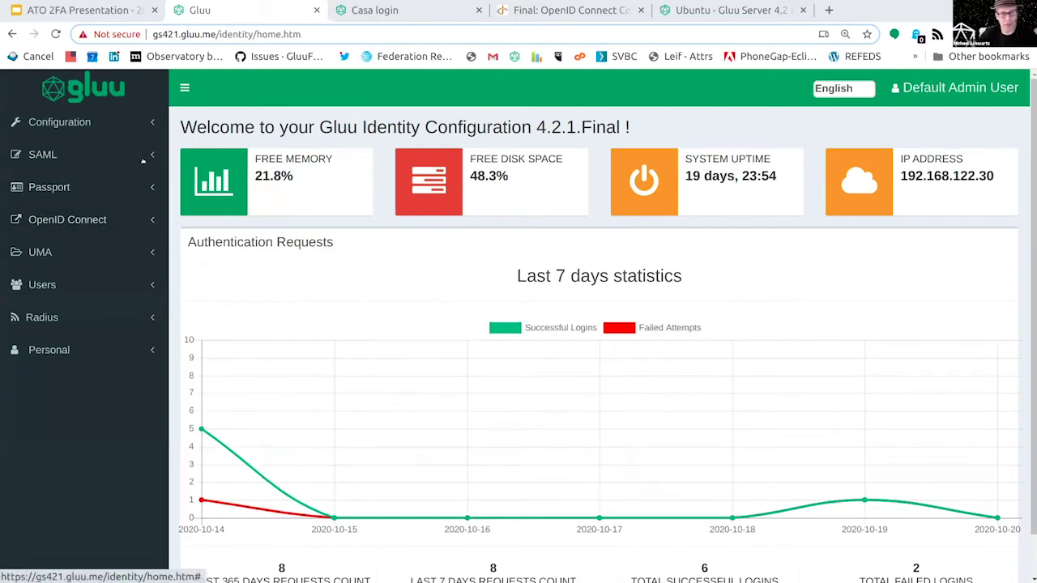
# Step: Open the Person Authentication Scripts page in the Gluu server's configuration section
pyautogui.scroll(2, 98, 168)
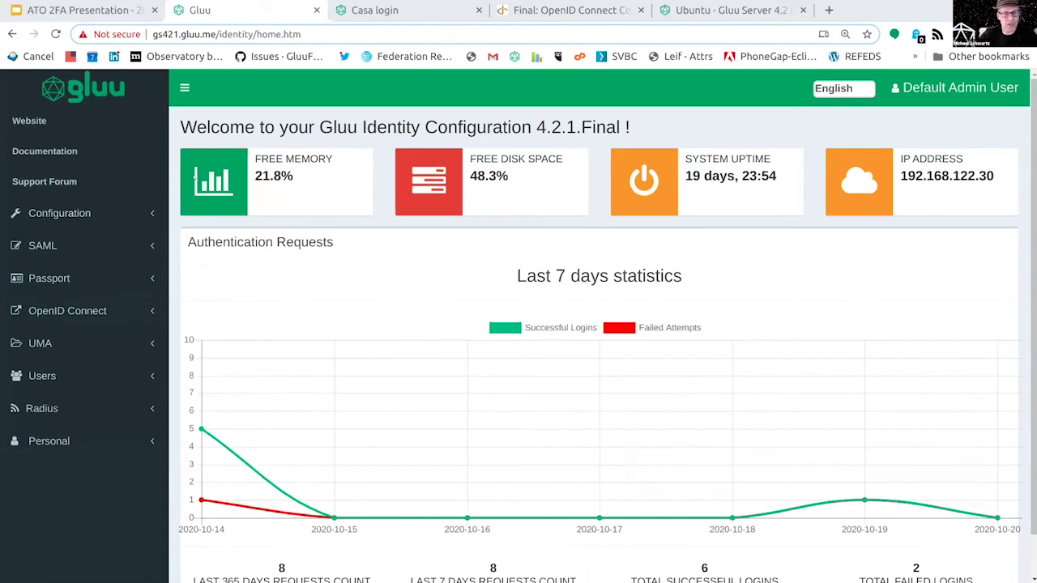
pyautogui.scroll(-2, 98, 146)
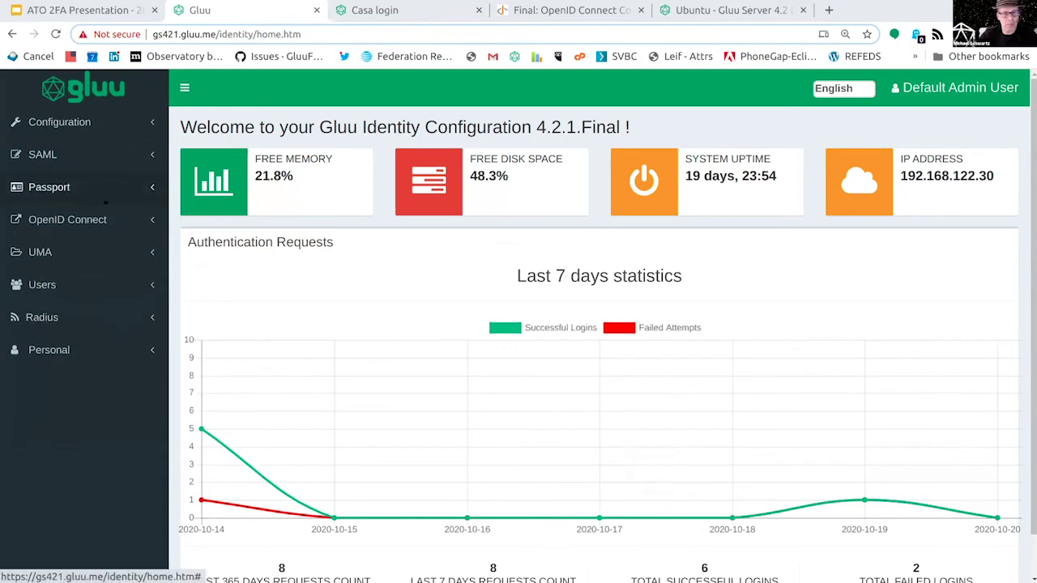
pyautogui.click(79, 122)
pyautogui.click(65, 238)
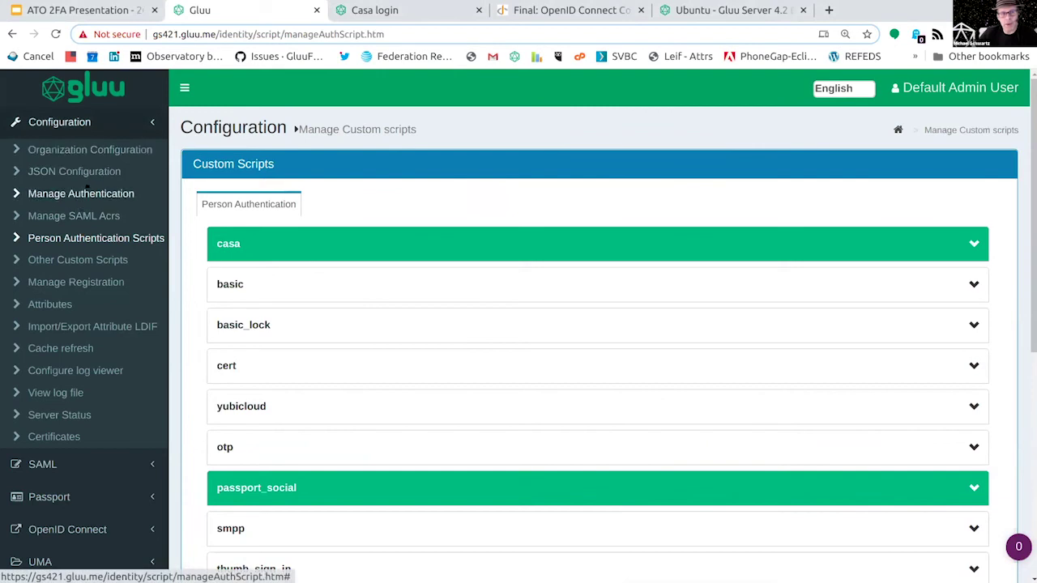
# Step: Open the Manage Authentication page and review the LDAP authentication settings
pyautogui.click(87, 194)
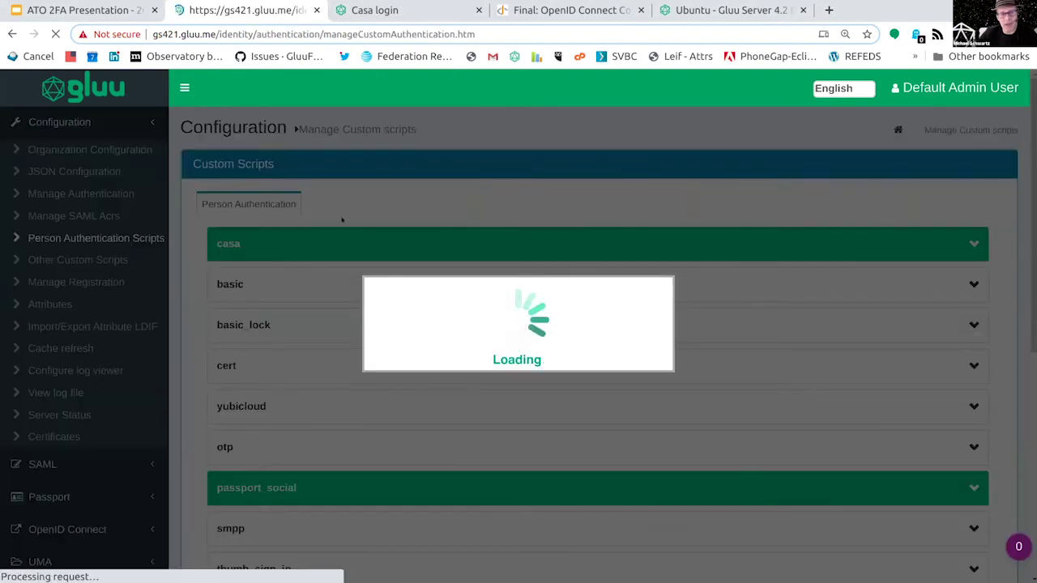
pyautogui.scroll(-1, 495, 449)
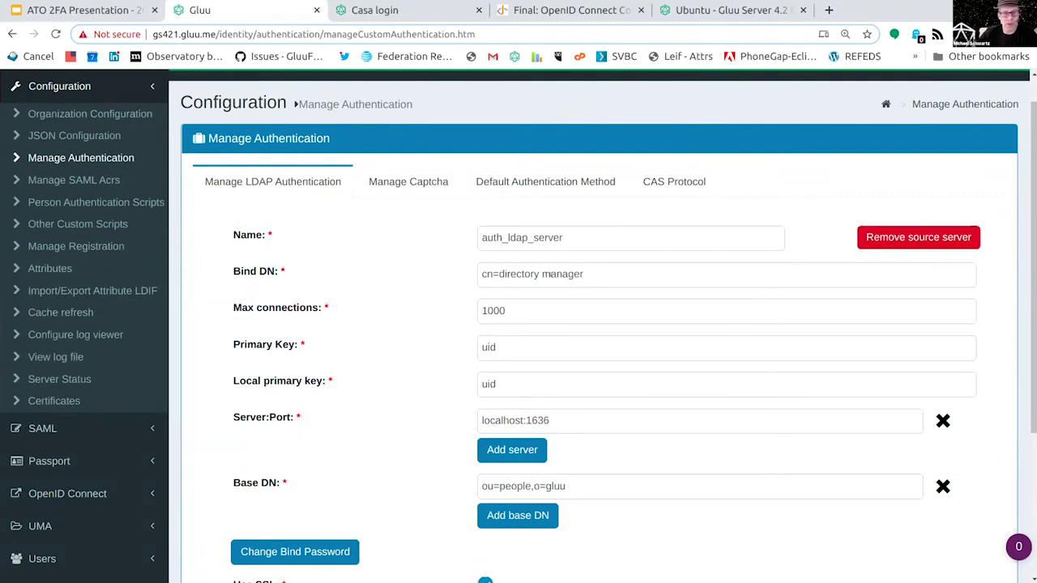
pyautogui.scroll(-2, 552, 287)
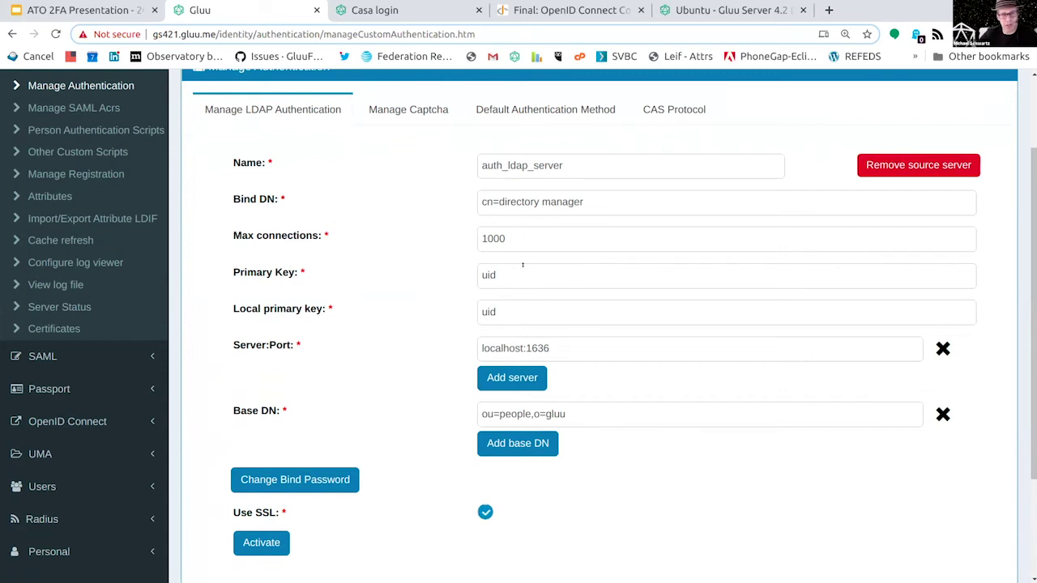
pyautogui.scroll(3, 522, 264)
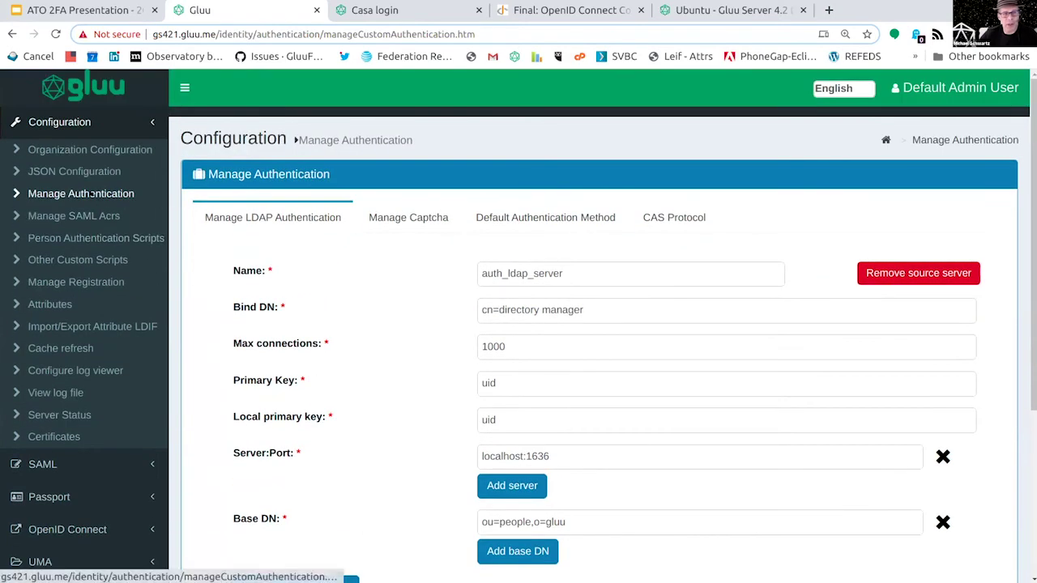
# Step: Reopen the Person Authentication Scripts and examine the full list of available scripts, from casa to uaf
pyautogui.click(71, 243)
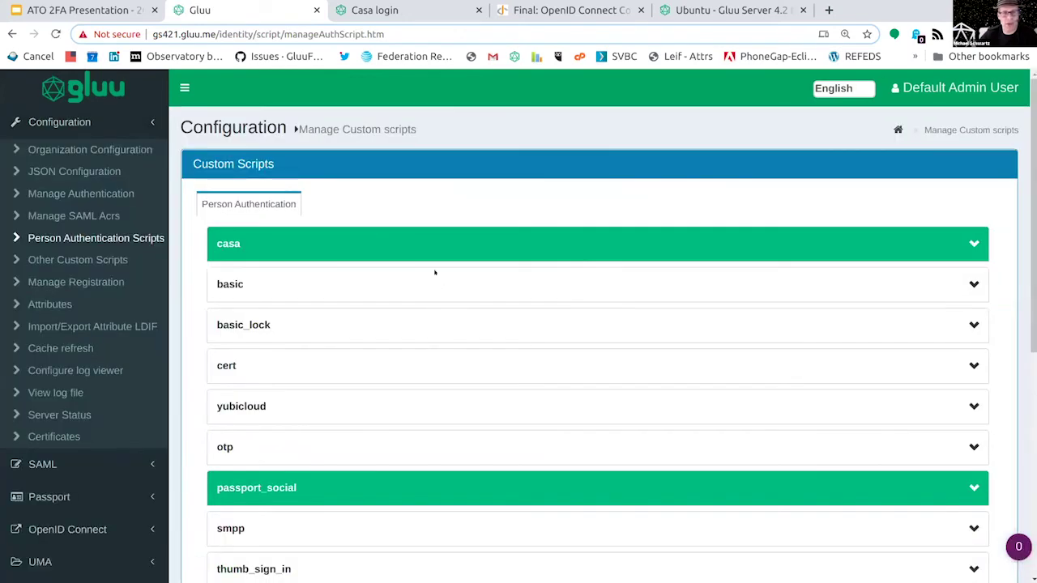
pyautogui.scroll(-3, 425, 264)
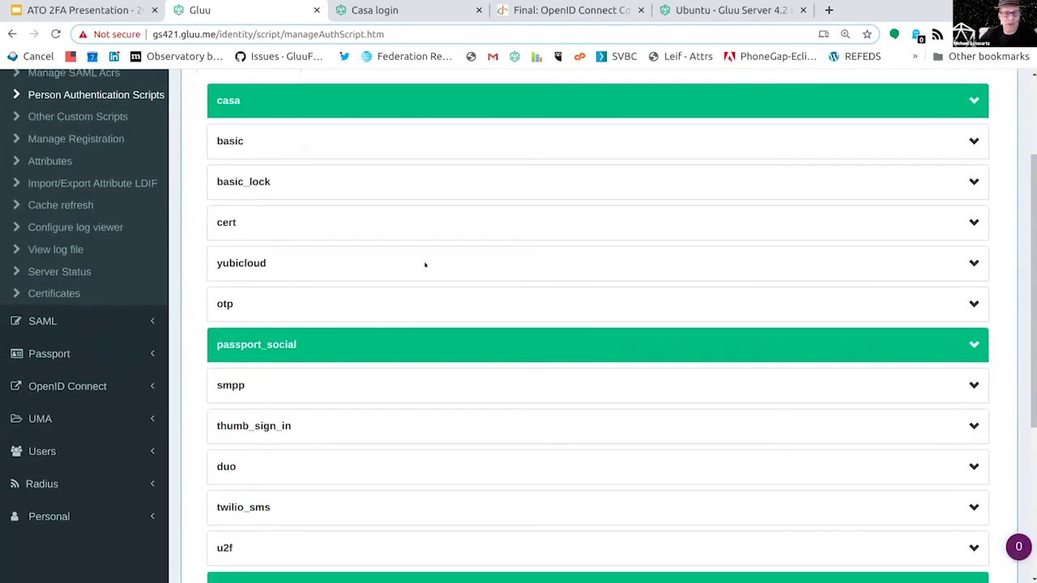
pyautogui.scroll(1, 304, 160)
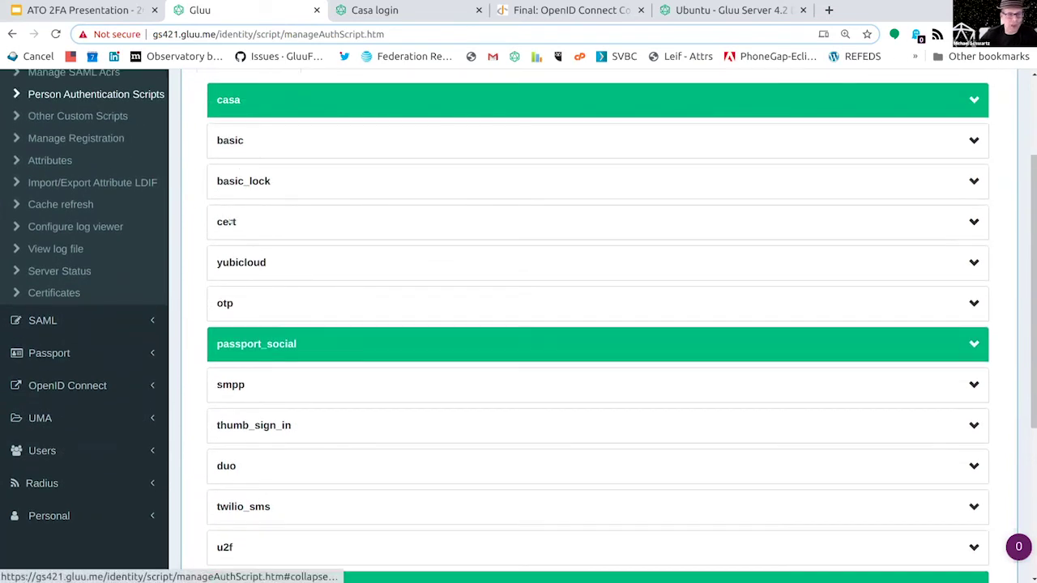
pyautogui.scroll(-1, 229, 221)
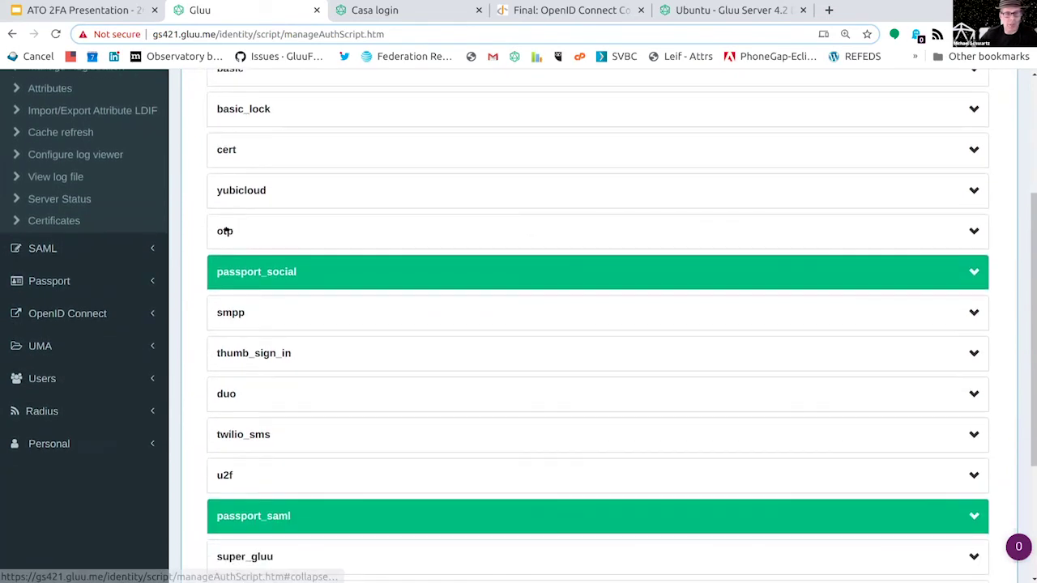
pyautogui.scroll(-1, 227, 231)
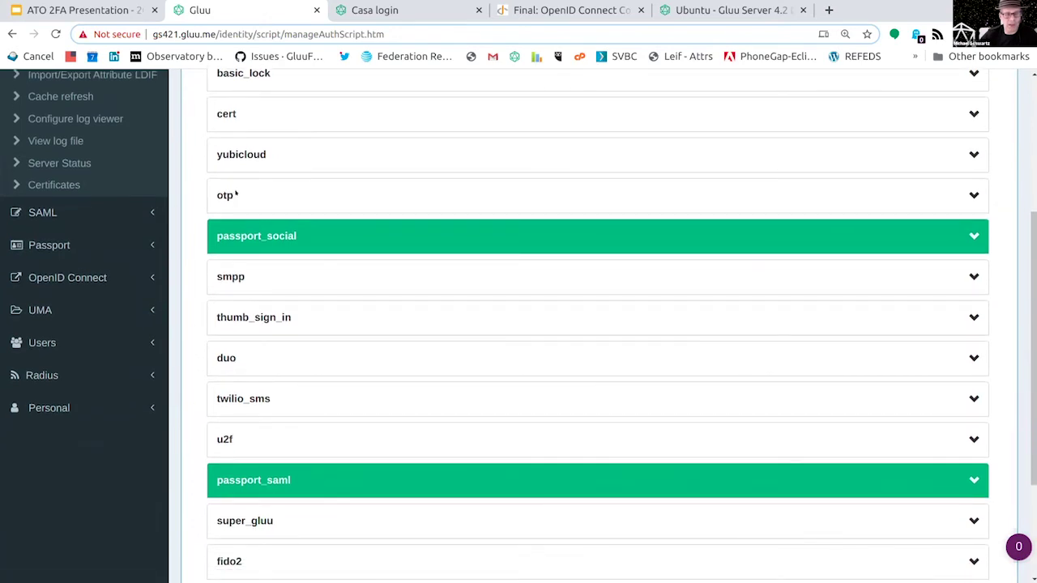
pyautogui.scroll(-1, 236, 195)
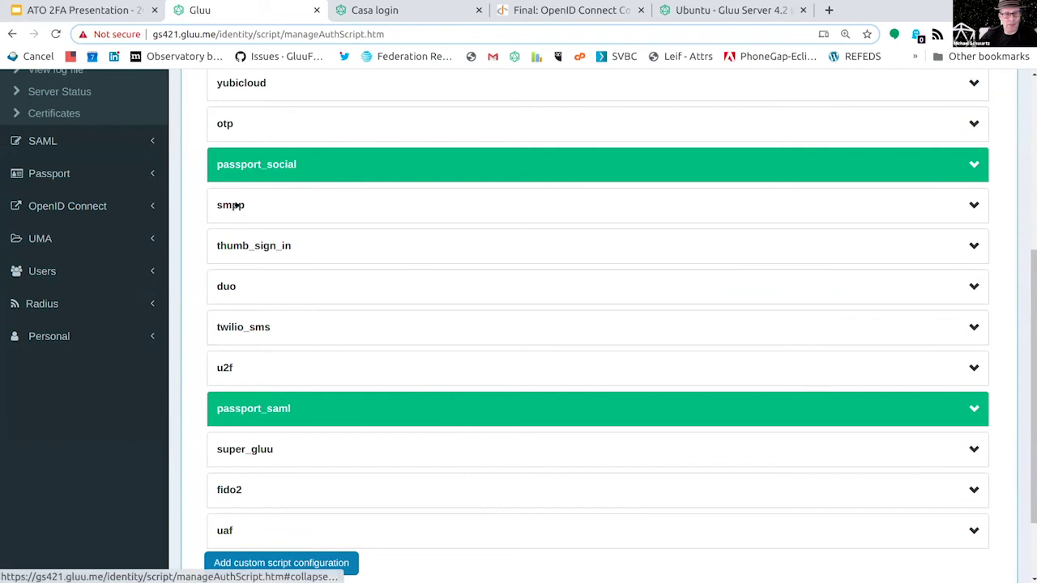
pyautogui.scroll(-1, 235, 205)
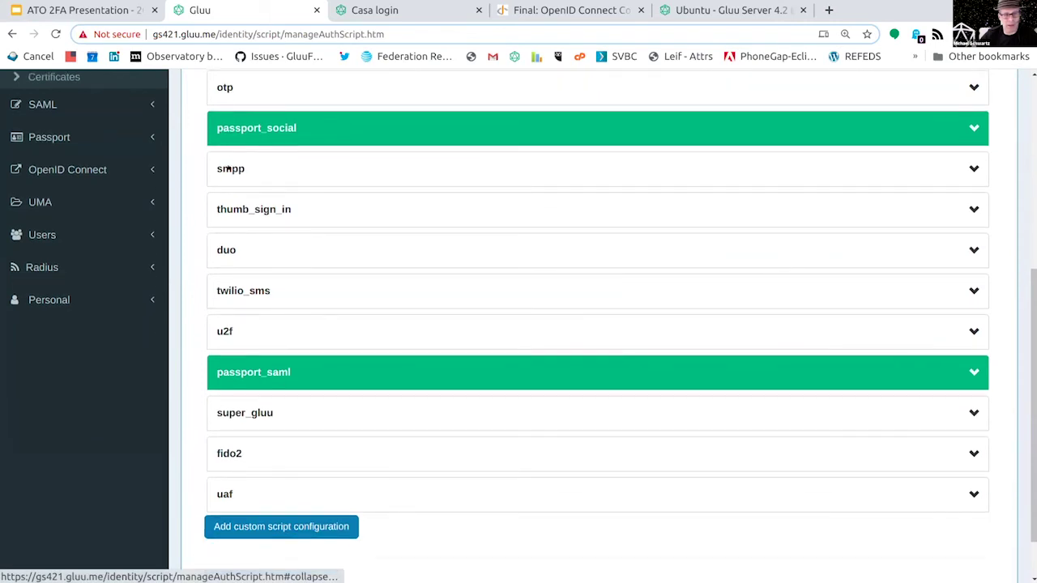
pyautogui.scroll(-1, 230, 167)
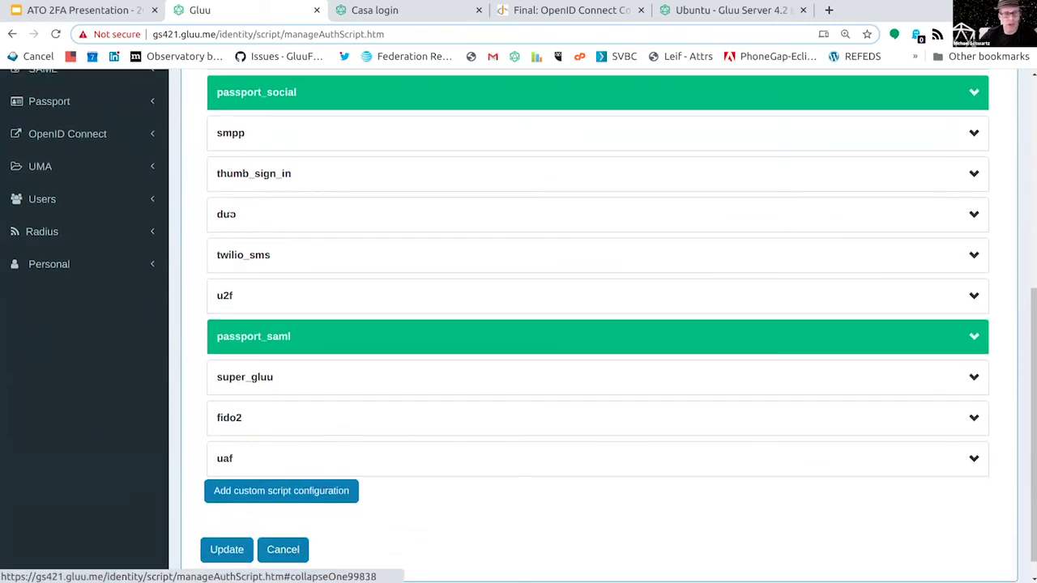
pyautogui.scroll(-1, 236, 219)
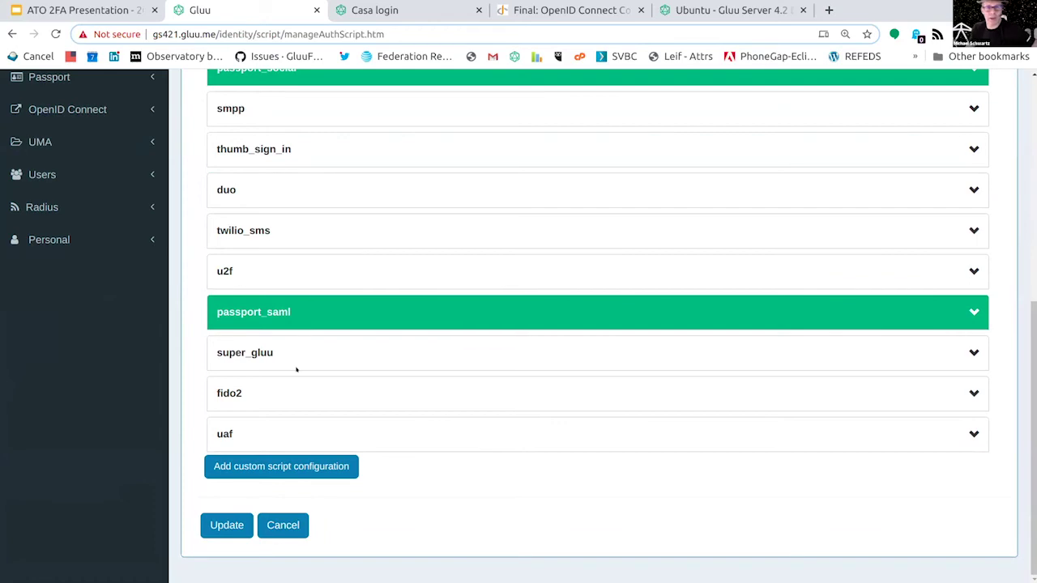
pyautogui.scroll(5, 341, 290)
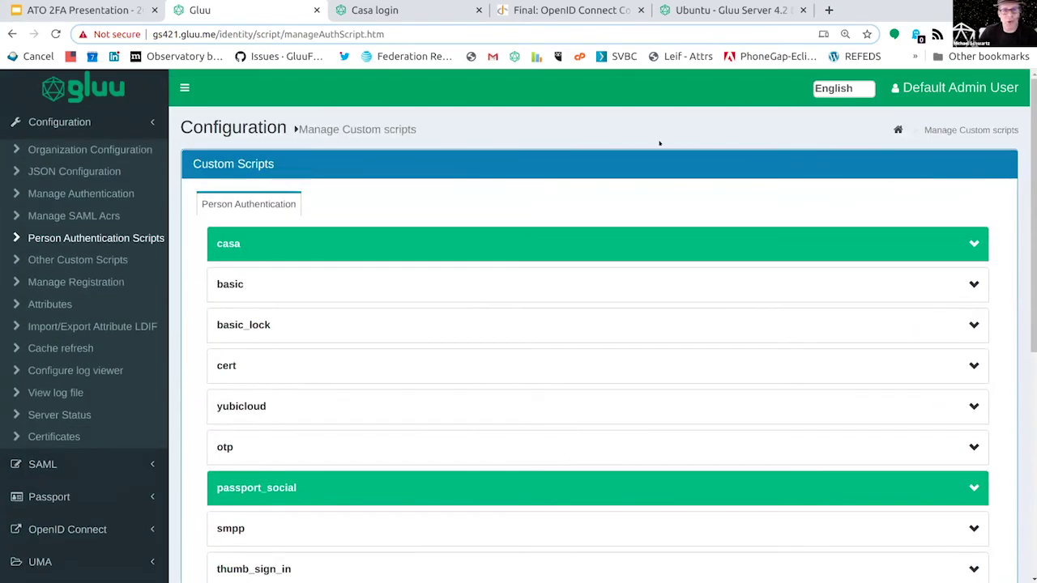
# Step: Open the Server/integrations folder of the GluuFederation/oxAuth GitHub repository in a new browser tab
pyautogui.click(829, 10)
pyautogui.write('git')
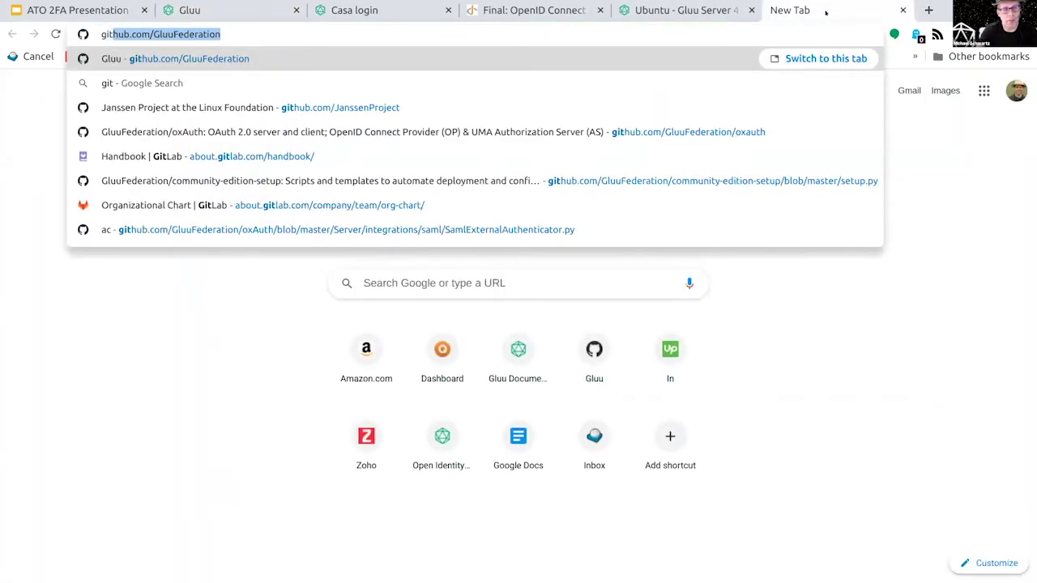
pyautogui.press('Right')
pyautogui.write('.')
pyautogui.press('BackSpace')
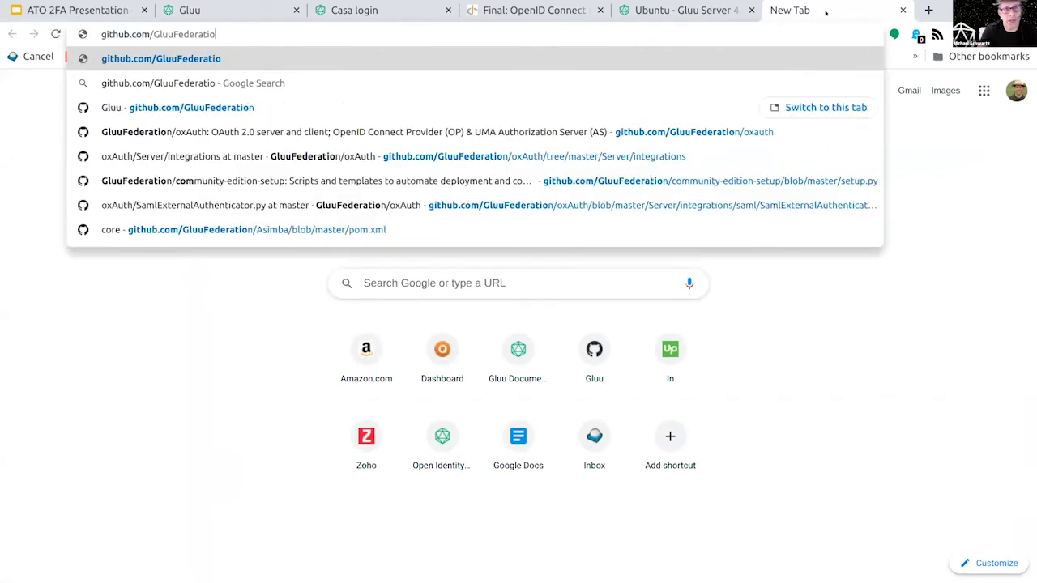
pyautogui.write('/oxauth')
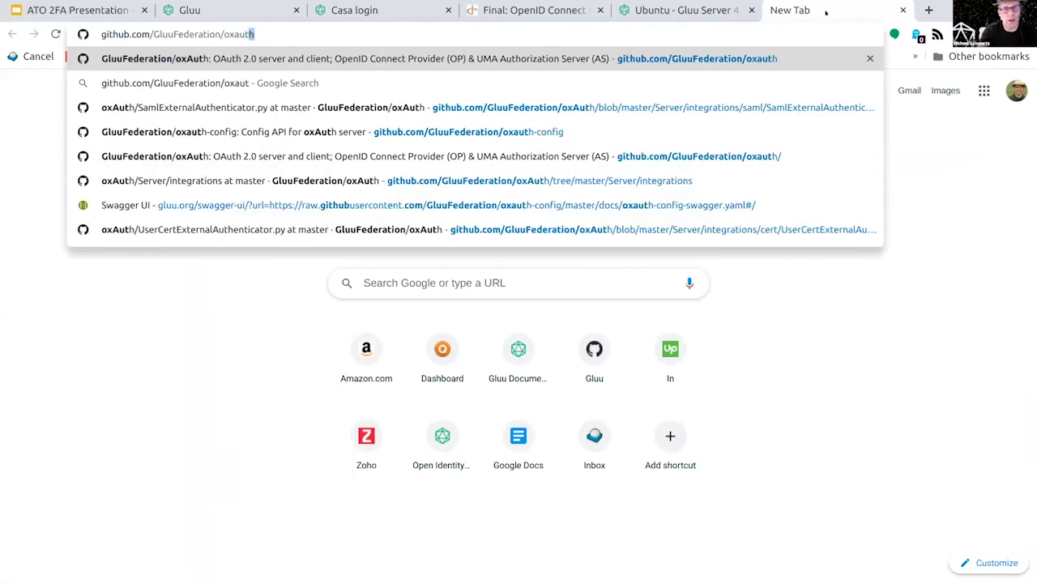
pyautogui.press('Down')
pyautogui.press('Down')
pyautogui.press('Down')
pyautogui.press('Down')
pyautogui.press('Down')
pyautogui.press('Return')
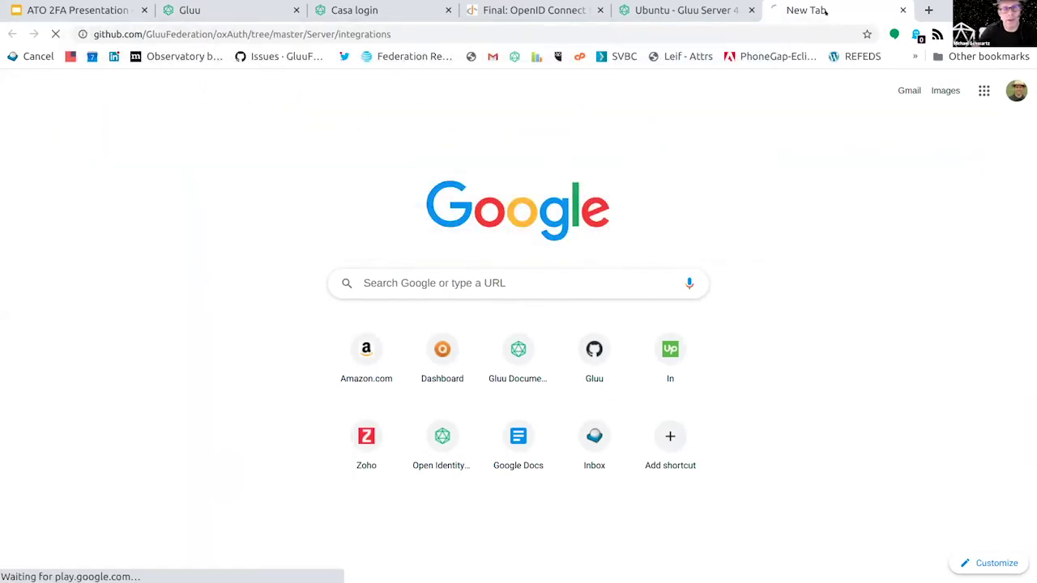
# Step: Examine the oxAuth repository's integration script folders and return to the Gluu custom scripts page
pyautogui.scroll(-2, 181, 324)
pyautogui.scroll(-5, 182, 316)
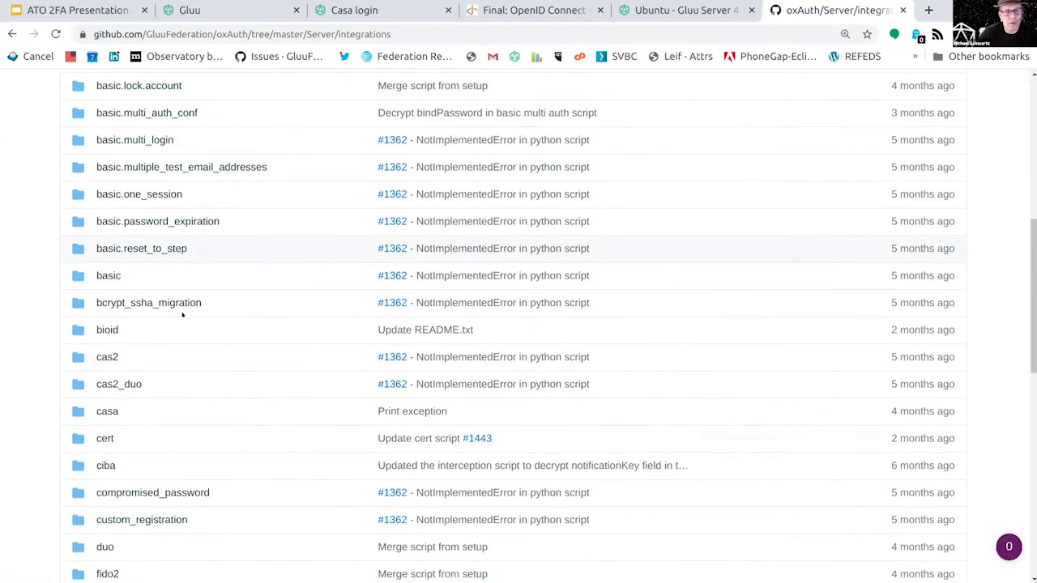
pyautogui.scroll(-4, 182, 315)
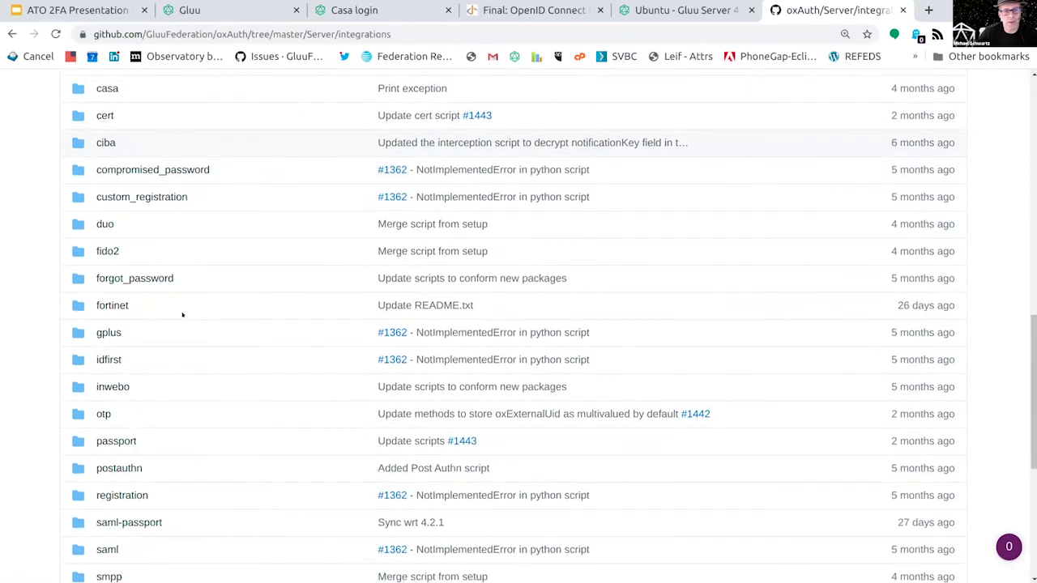
pyautogui.scroll(-3, 182, 315)
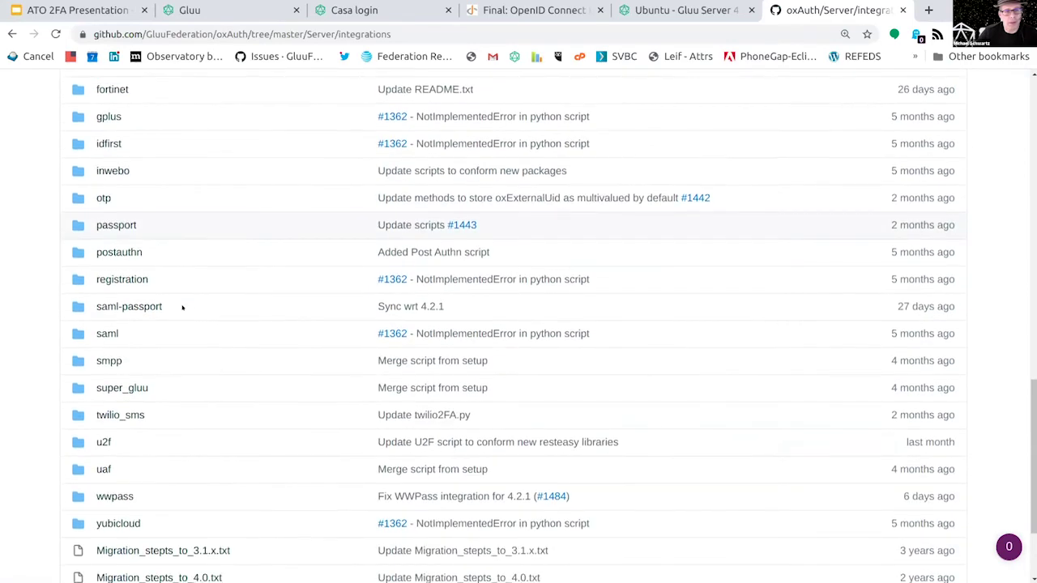
pyautogui.scroll(8, 182, 308)
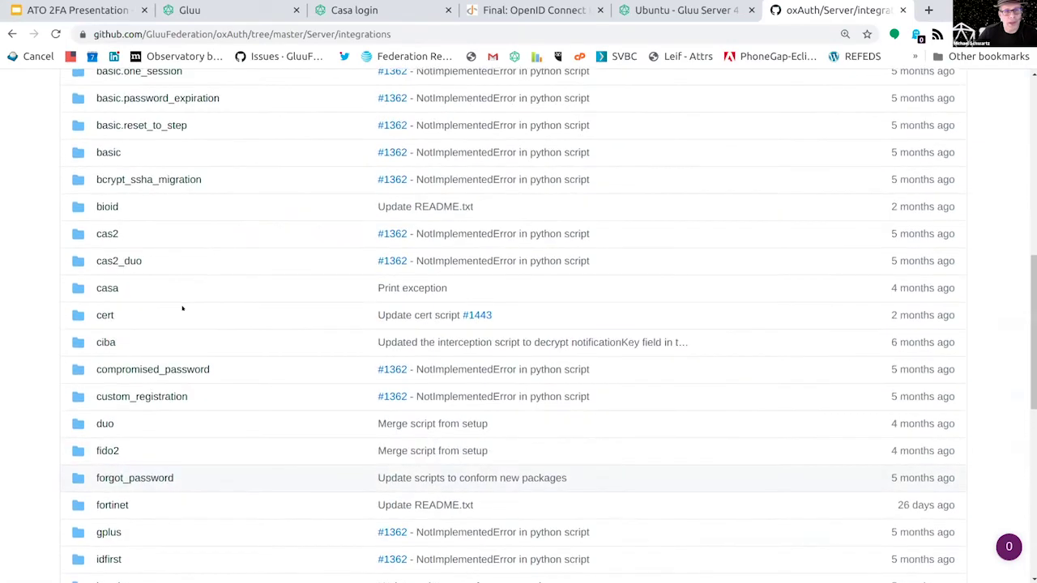
pyautogui.scroll(3, 182, 309)
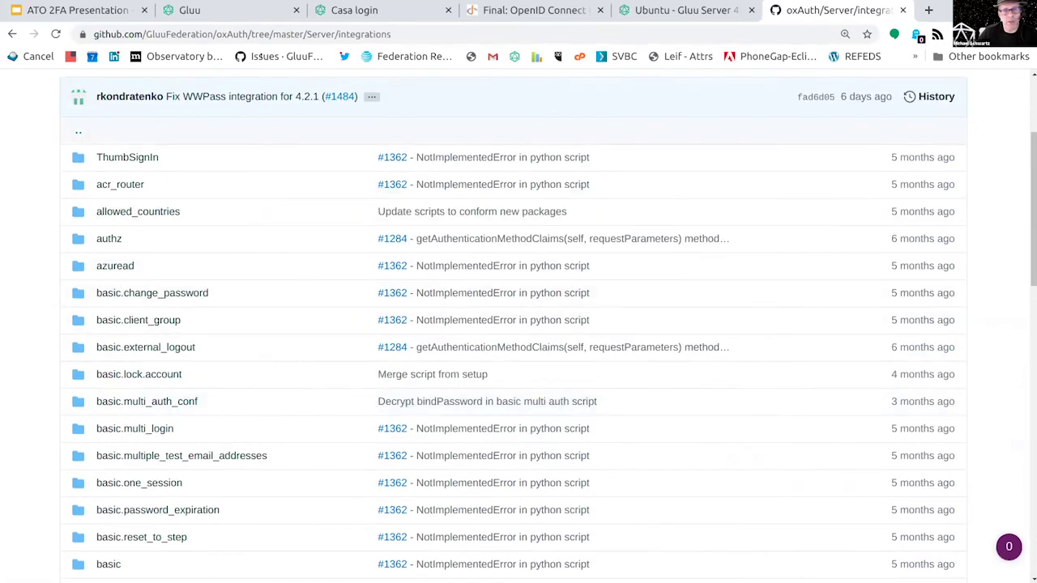
pyautogui.click(213, 6)
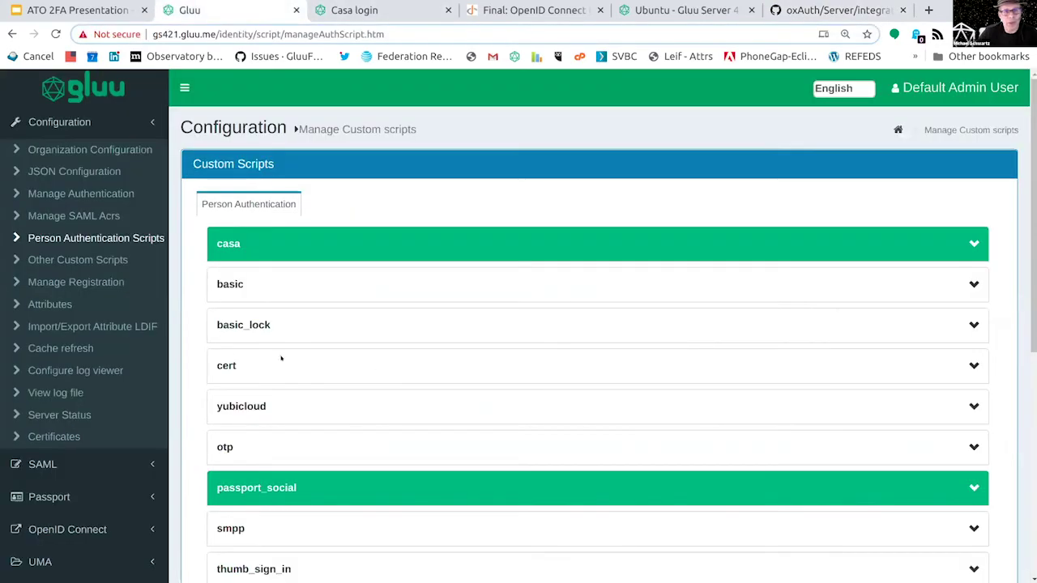
# Step: Expand the duo script in the Person Authentication list to show its settings
pyautogui.scroll(-2, 263, 388)
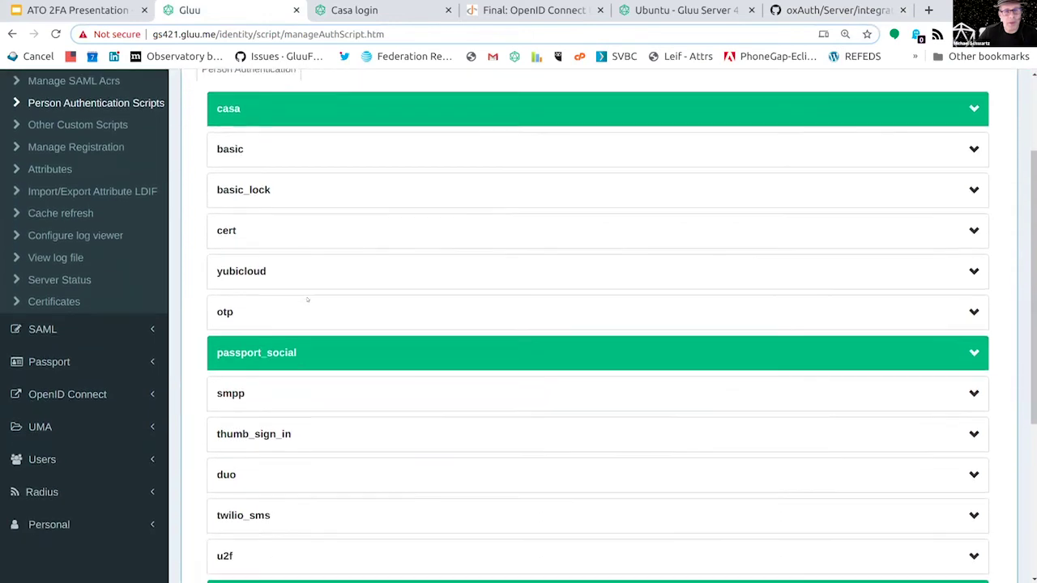
pyautogui.scroll(-1, 307, 300)
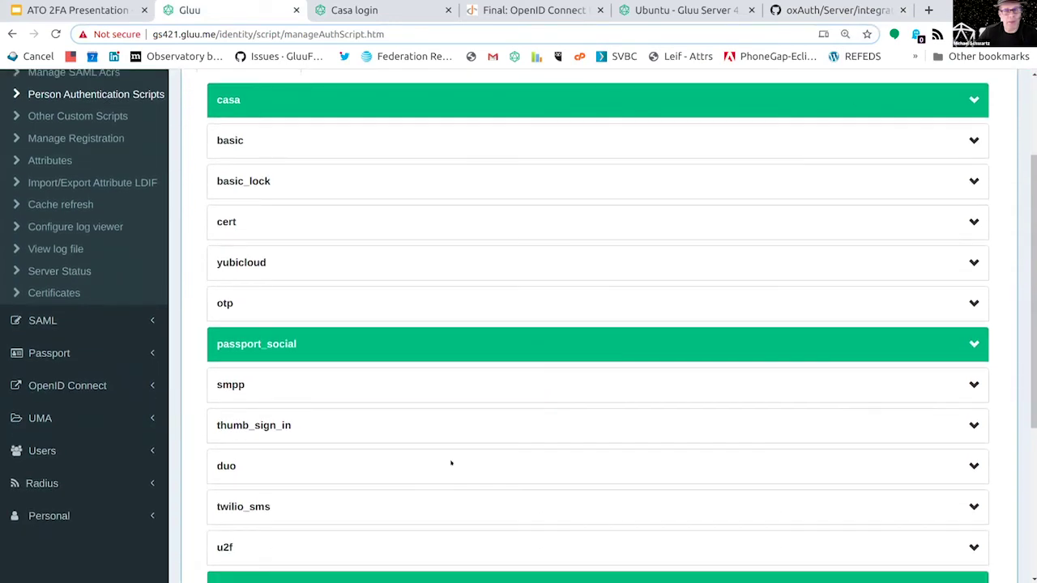
pyautogui.click(970, 465)
pyautogui.scroll(-5, 743, 425)
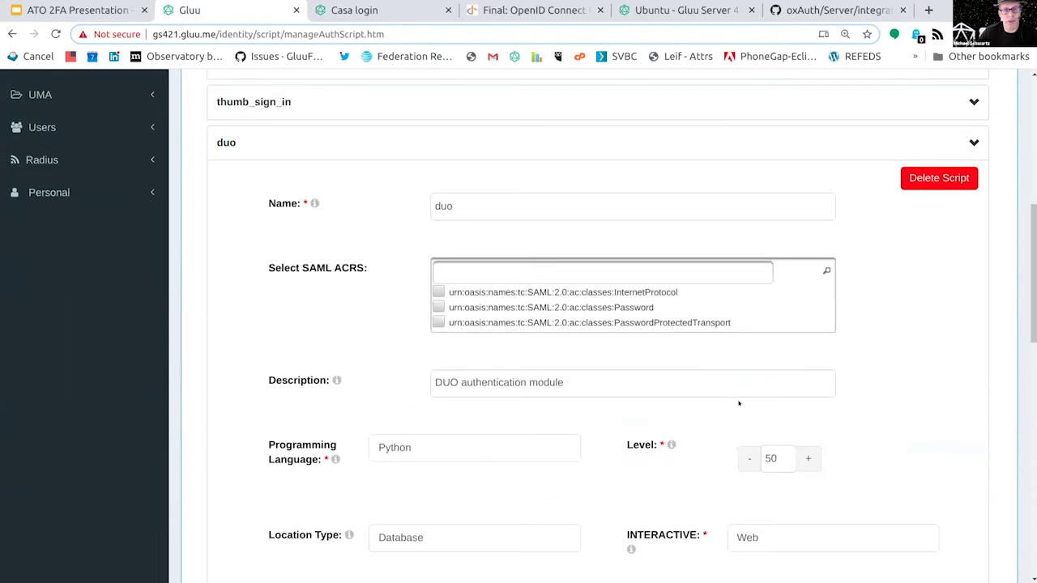
# Step: Search Google Docs for duo.py in a new browser tab and open that document
pyautogui.click(928, 10)
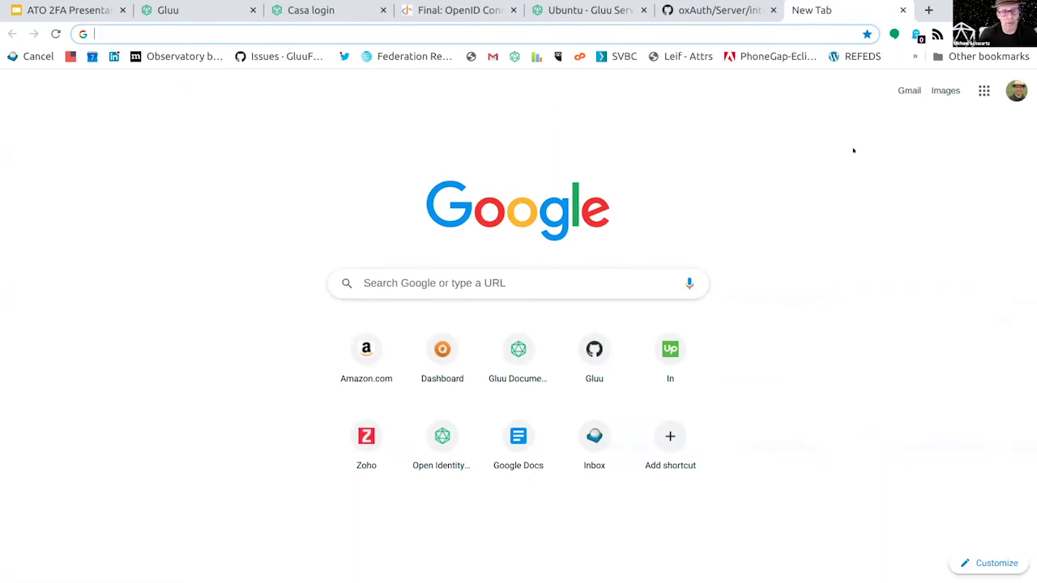
pyautogui.write('docs.google.com')
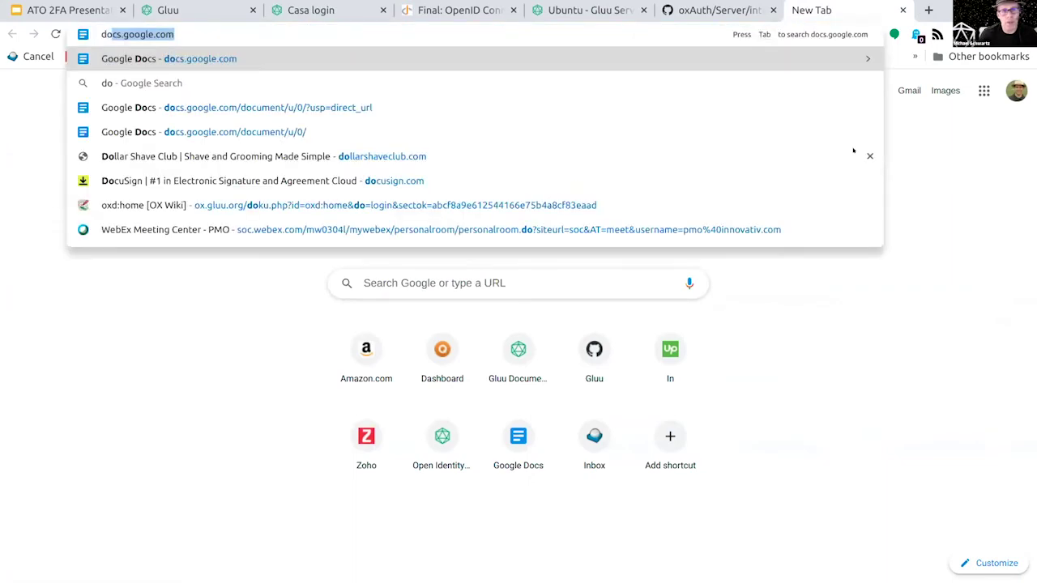
pyautogui.press('Return')
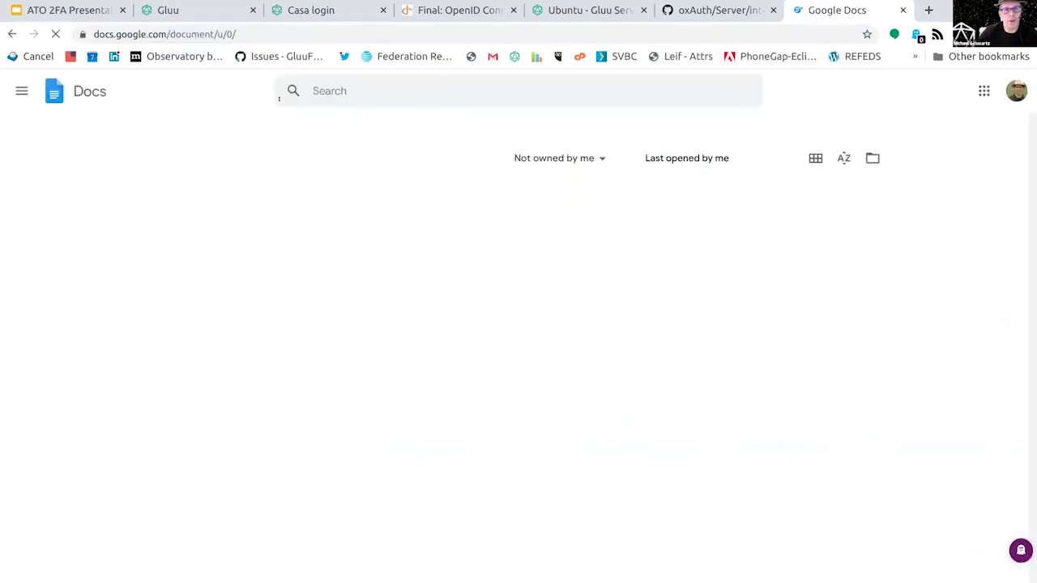
pyautogui.write('duop')
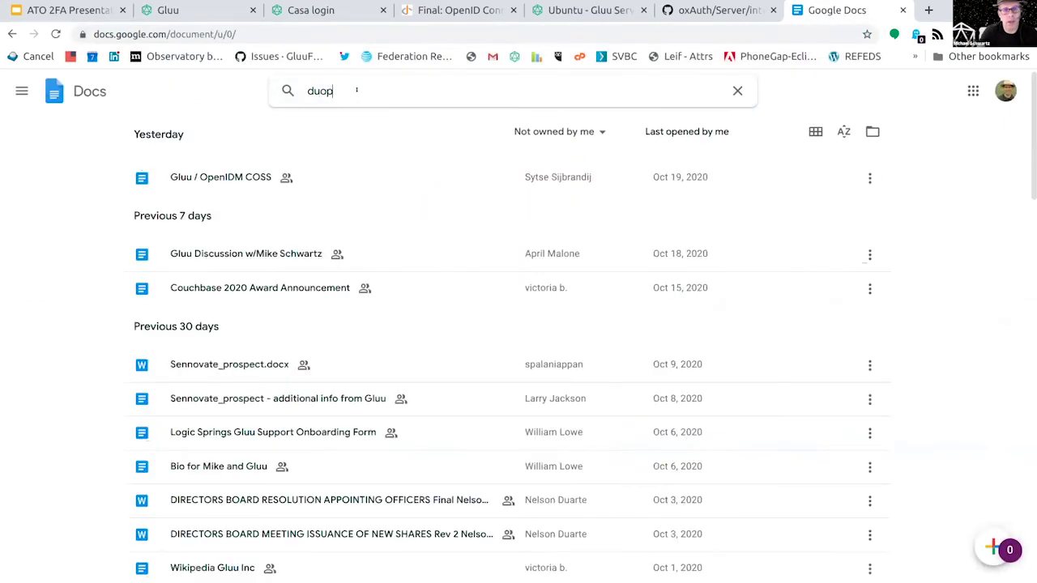
pyautogui.press('Down')
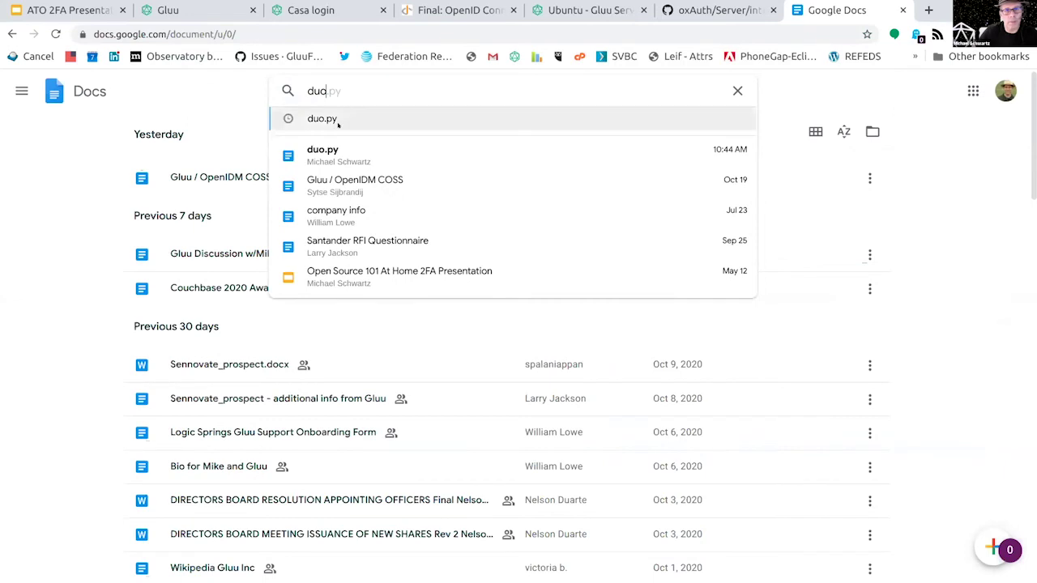
pyautogui.press('Return')
pyautogui.click(194, 177)
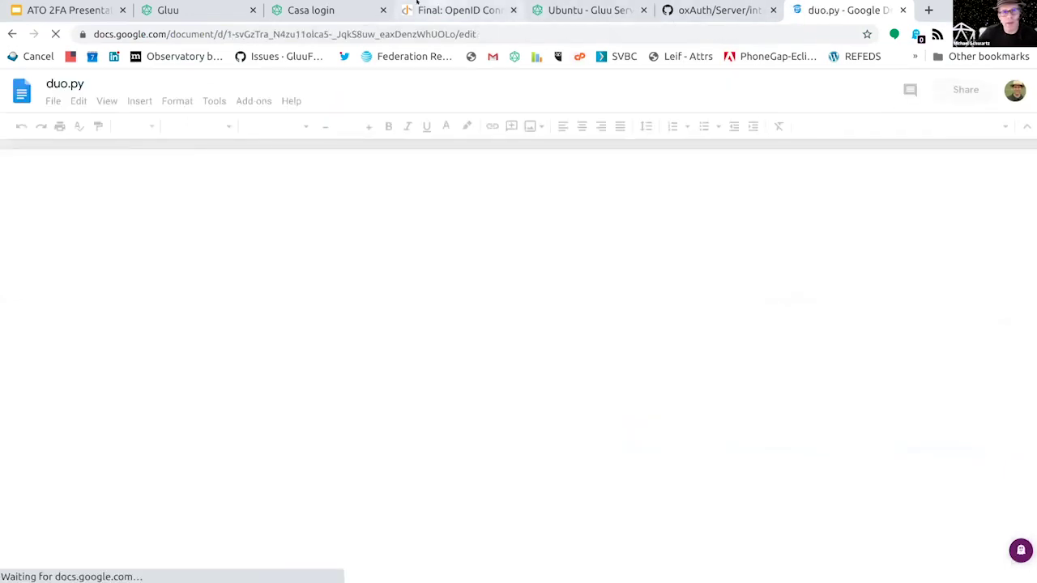
# Step: Return to the Gluu custom scripts page and examine the duo script's Name field, highlighting its text
pyautogui.click(308, 9)
pyautogui.click(191, 6)
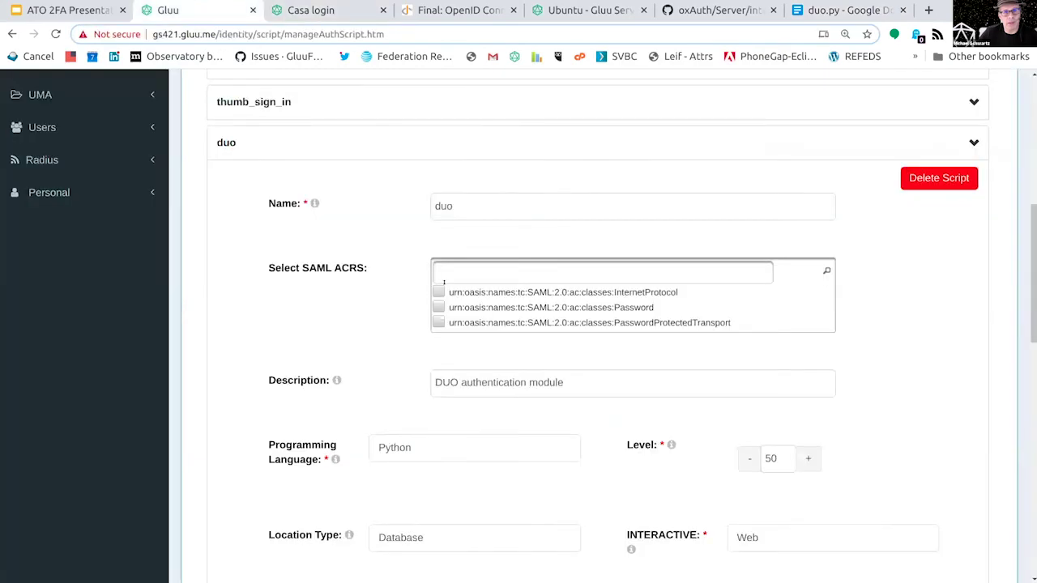
pyautogui.scroll(-2, 330, 185)
pyautogui.scroll(1, 329, 185)
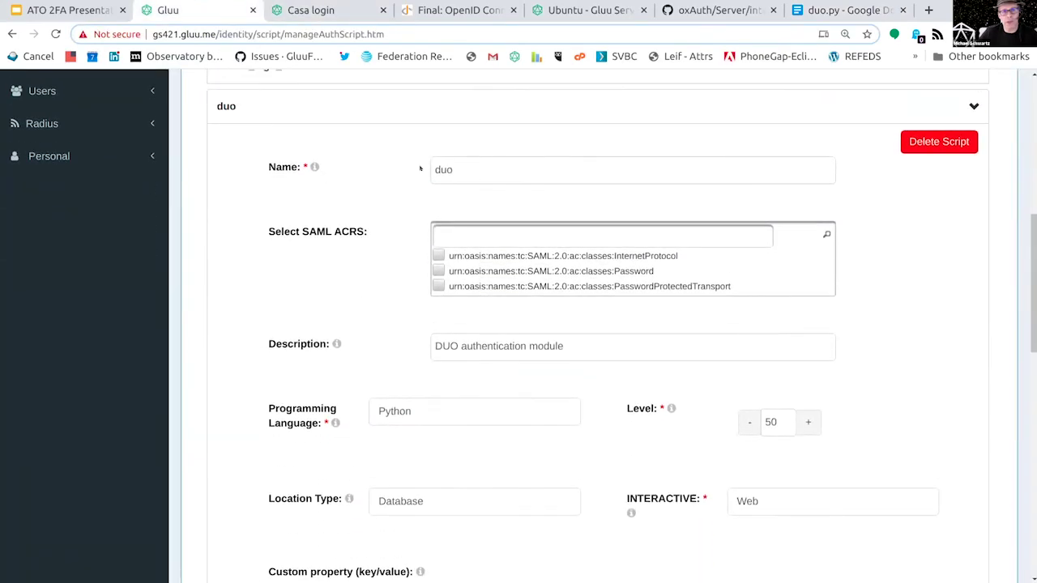
pyautogui.moveTo(465, 170); pyautogui.dragTo(417, 166)
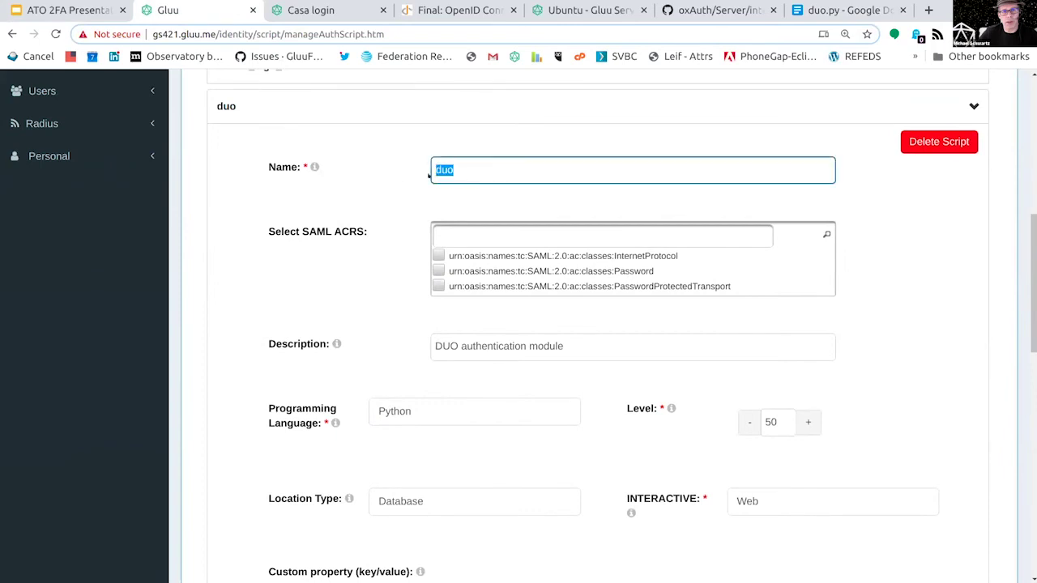
pyautogui.click(456, 173)
pyautogui.moveTo(456, 172); pyautogui.dragTo(399, 168)
pyautogui.click(430, 162)
pyautogui.doubleClick(430, 162)
pyautogui.press('Right')
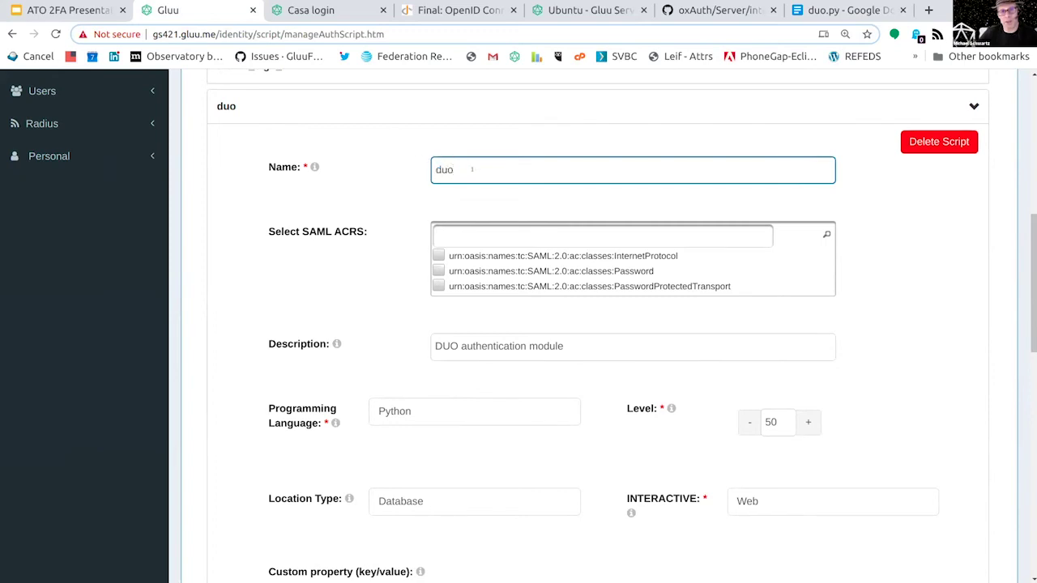
# Step: Examine the duo script's custom properties, duo_creds_file and duo_host, and its script code
pyautogui.scroll(-3, 471, 169)
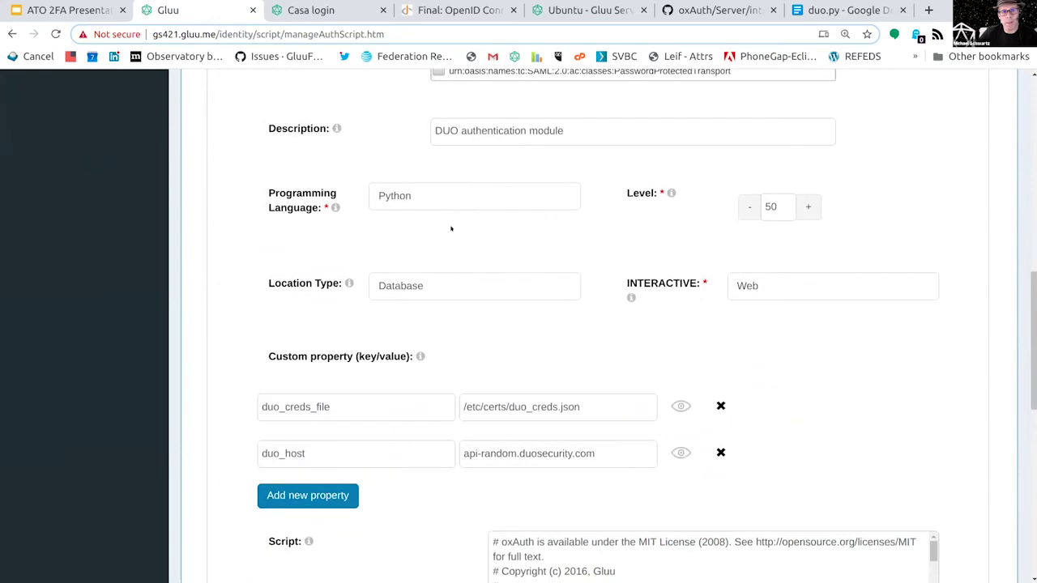
pyautogui.click(405, 370)
pyautogui.click(409, 418)
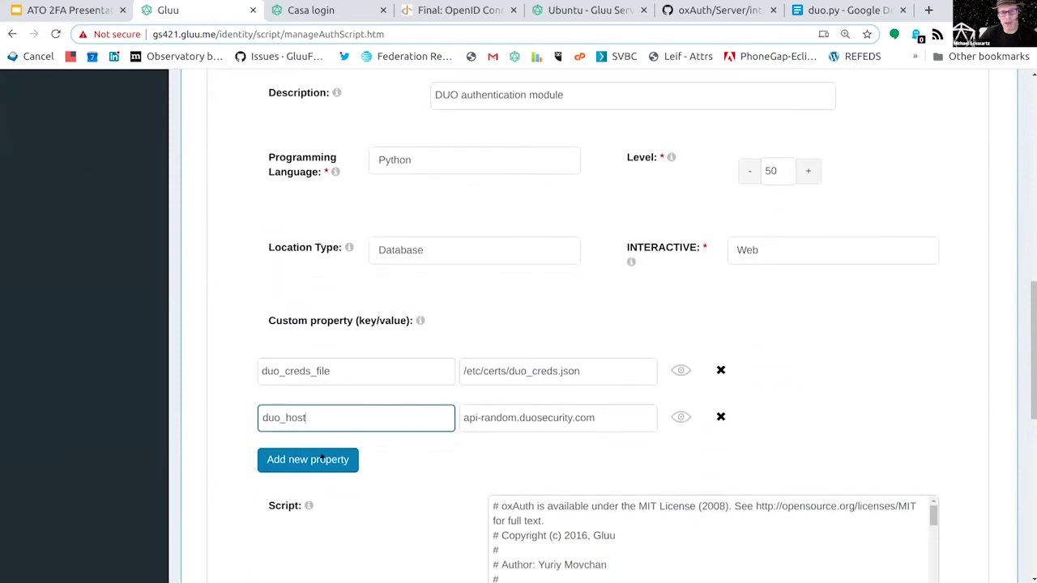
pyautogui.scroll(1, 461, 389)
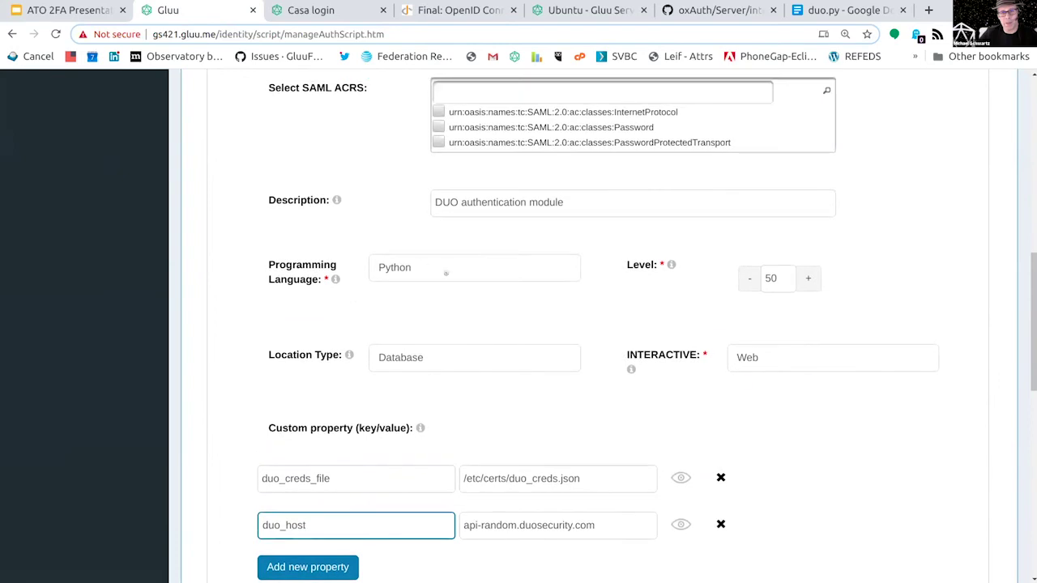
pyautogui.scroll(-5, 469, 275)
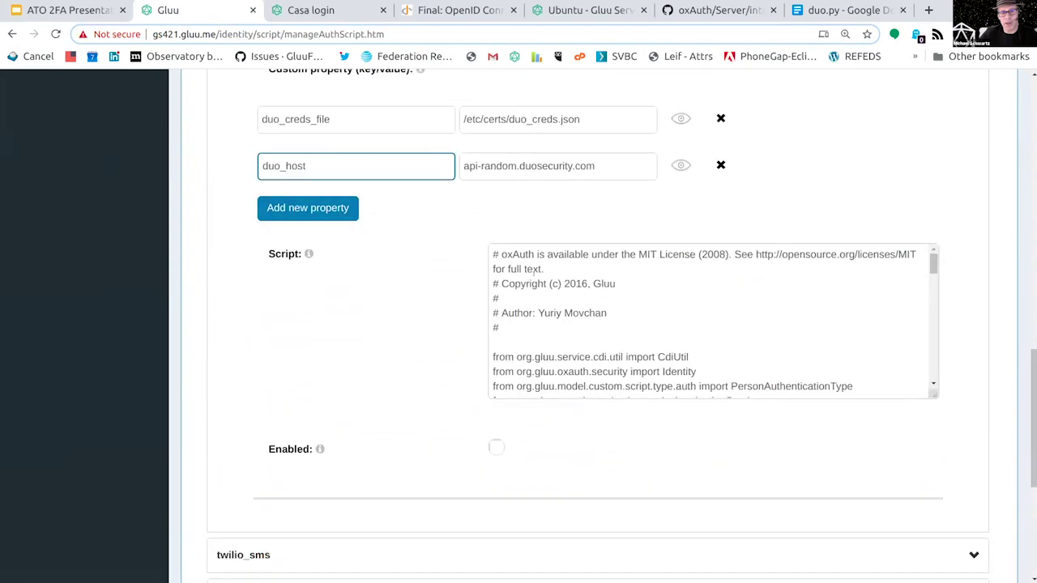
# Step: Switch the duo script's Location Type to File to view the Script Path field, and set it back to Database
pyautogui.scroll(3, 513, 341)
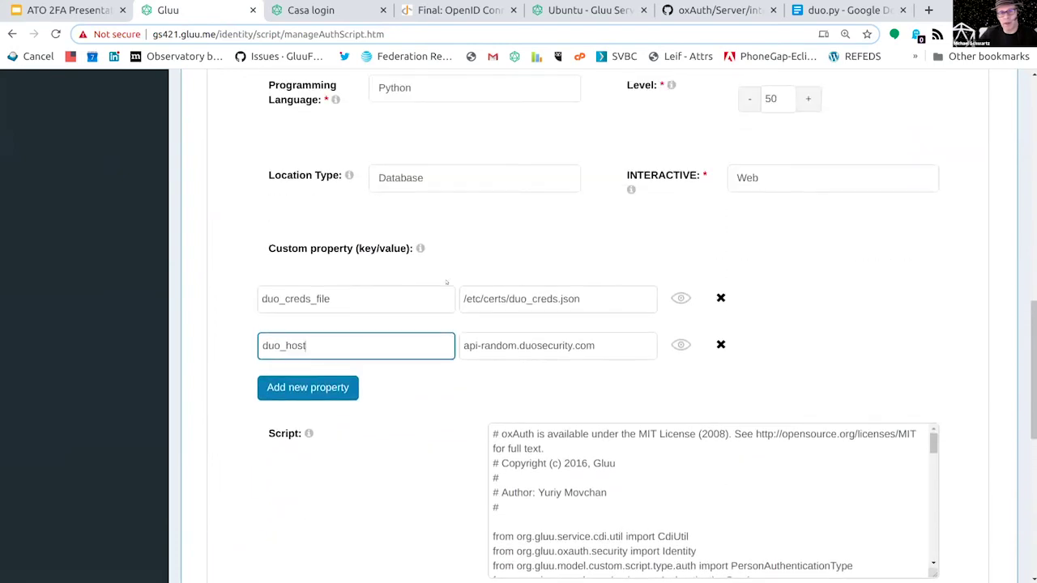
pyautogui.click(523, 250)
pyautogui.click(519, 282)
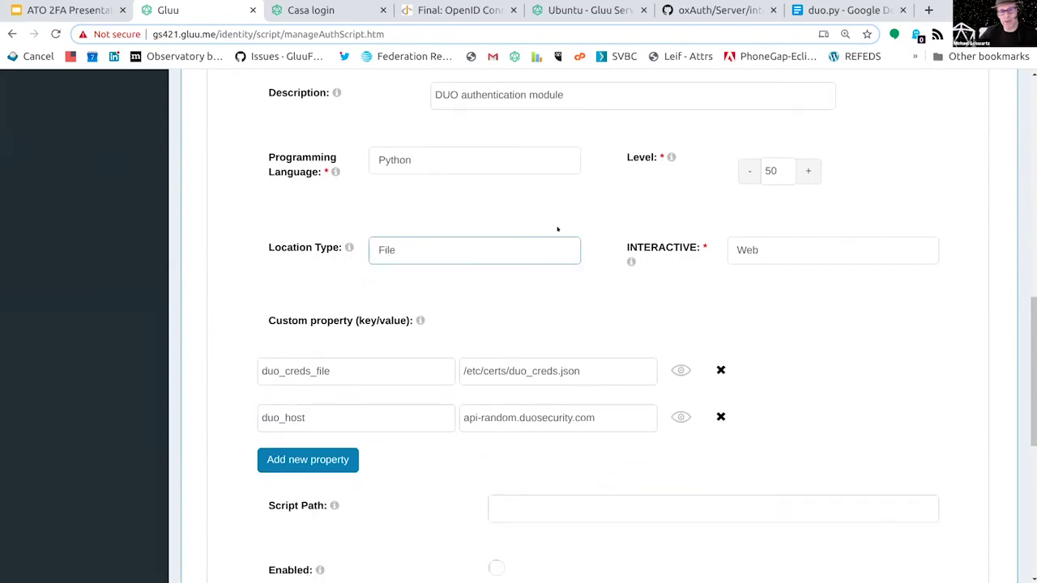
pyautogui.scroll(-1, 521, 445)
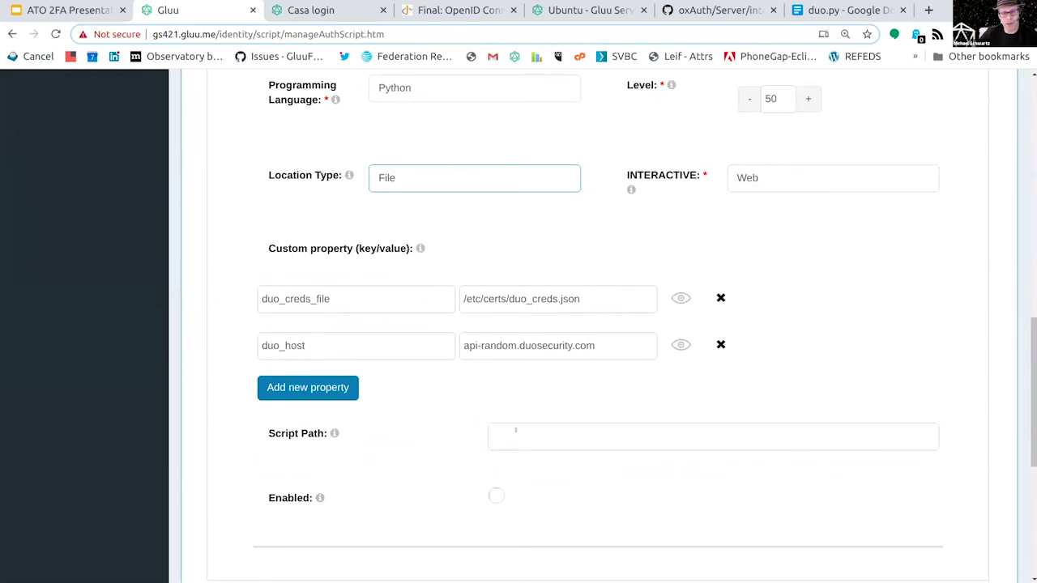
pyautogui.click(470, 186)
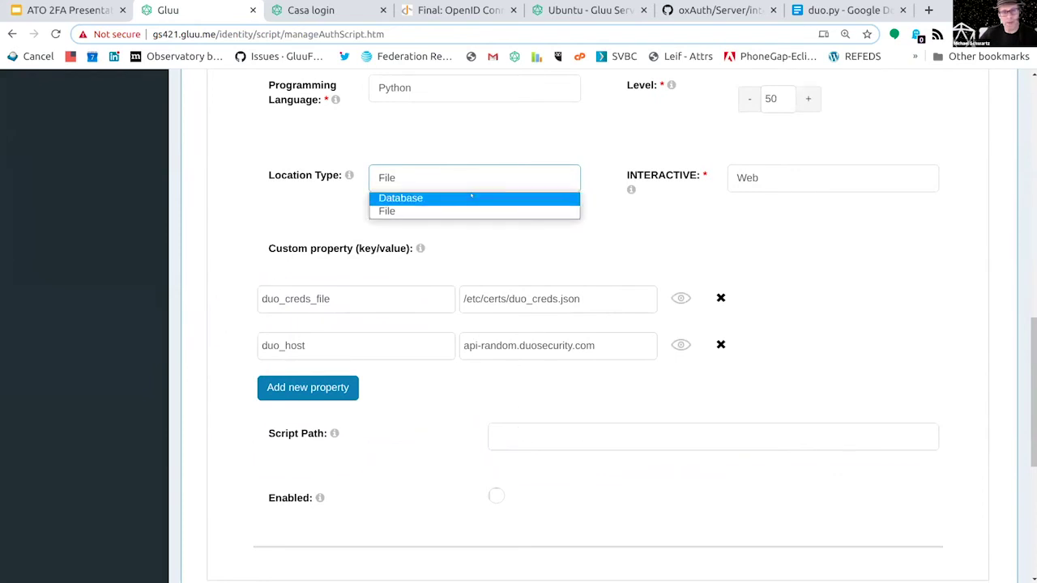
pyautogui.click(471, 197)
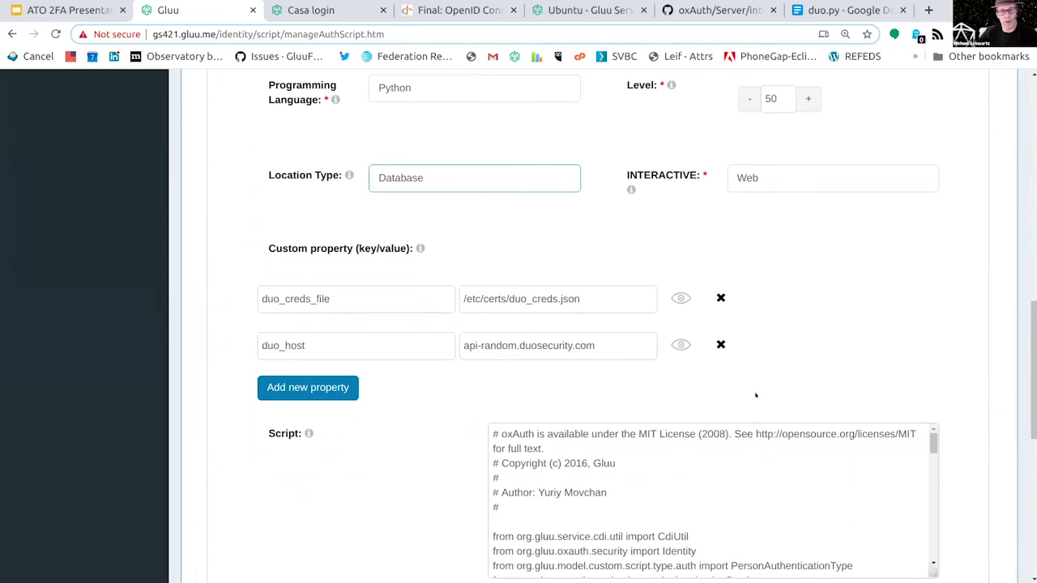
# Step: Switch to the duo.py document in Google Docs and enlarge the browser page for easier reading
pyautogui.scroll(3, 791, 359)
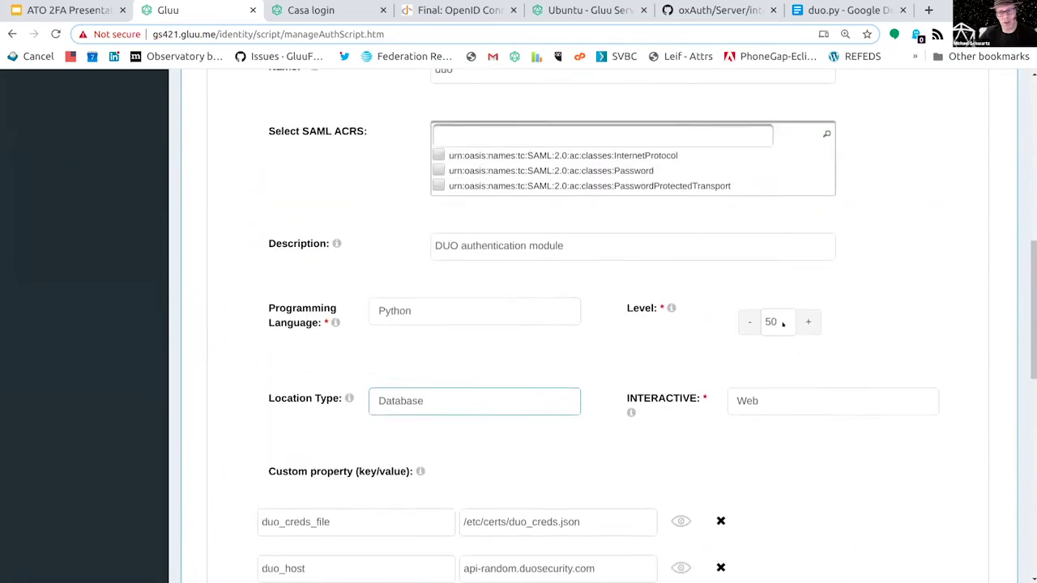
pyautogui.scroll(8, 782, 323)
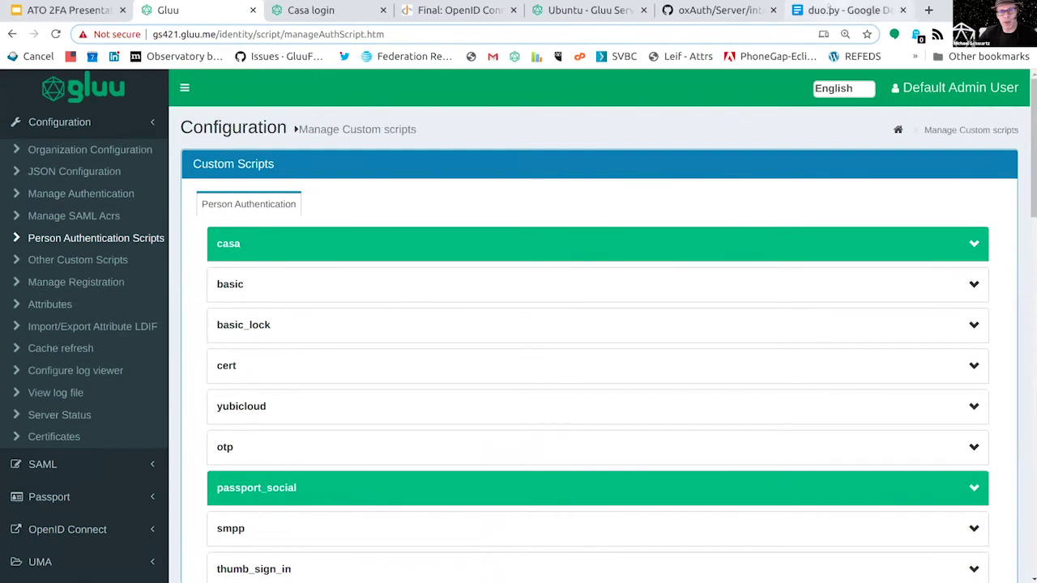
pyautogui.click(828, 8)
pyautogui.scroll(-2, 495, 352)
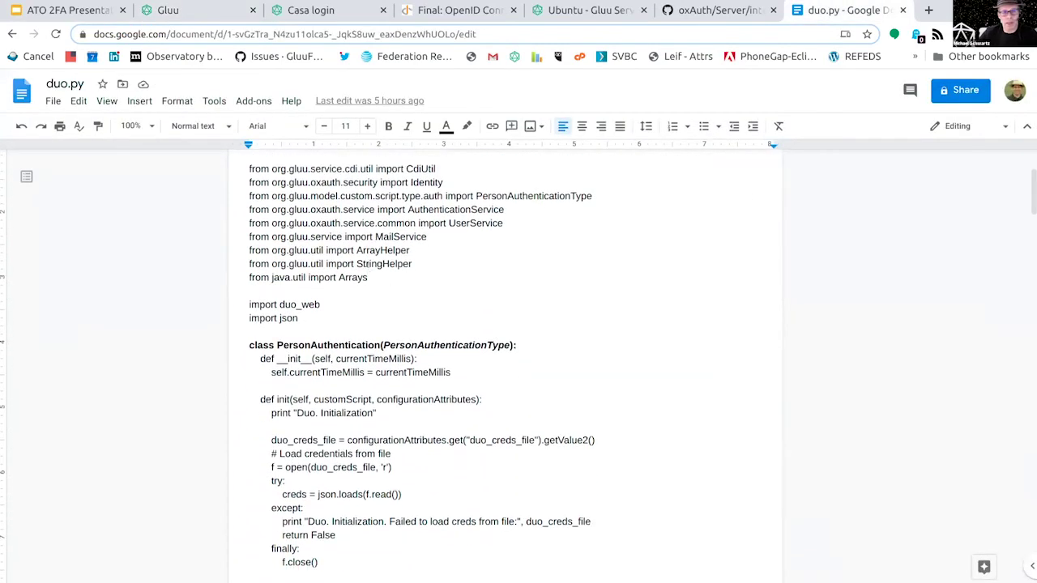
pyautogui.scroll(2, 373, 281)
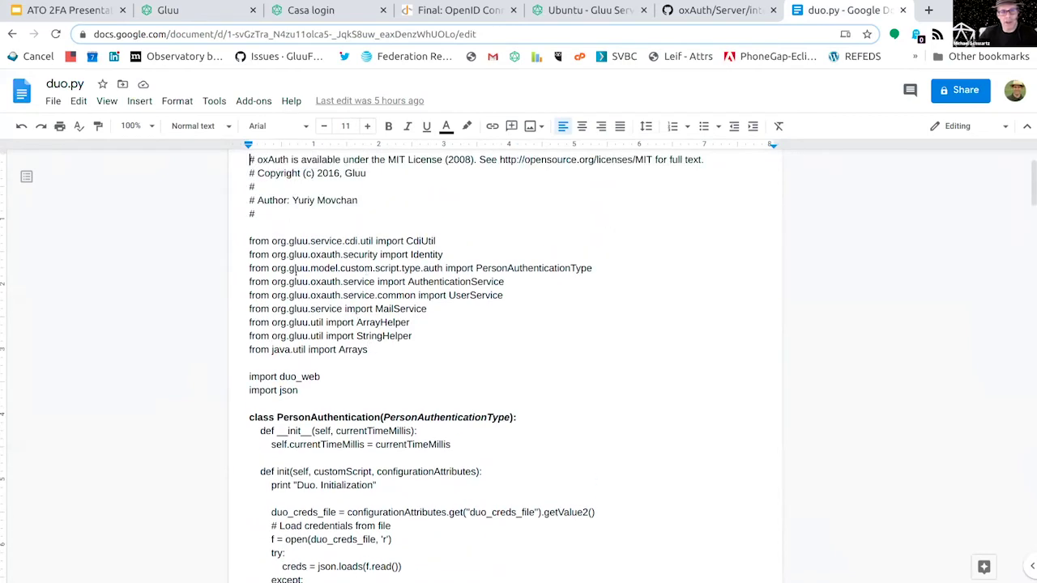
pyautogui.hotkey('ctrl', '+')
pyautogui.hotkey('ctrl', '+')
pyautogui.hotkey('ctrl', '+')
pyautogui.hotkey('ctrl', '+')
# Step: Examine the import statements in duo.py, highlighting the json and MailService import lines
pyautogui.scroll(-3, 243, 275)
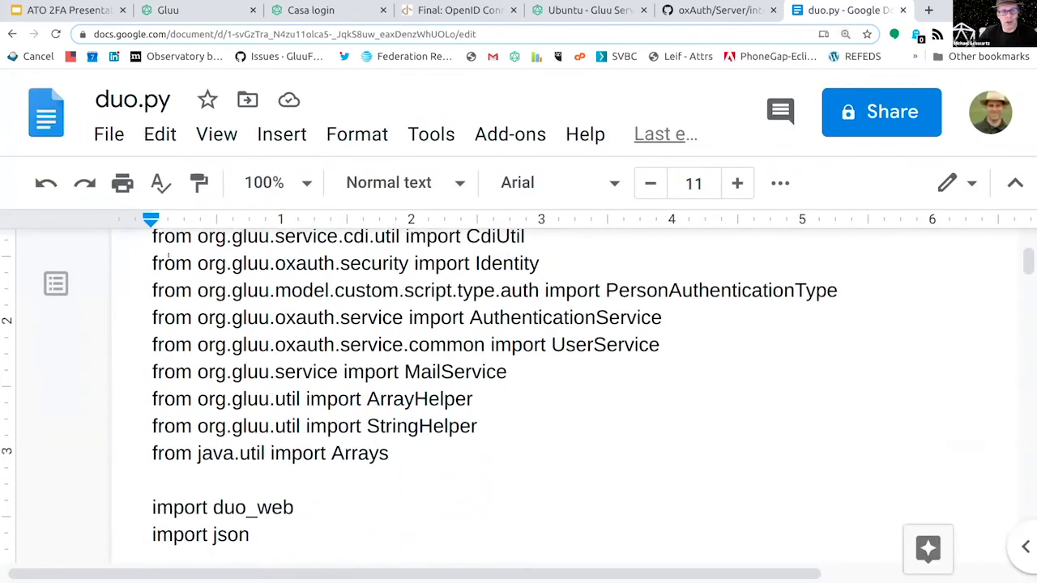
pyautogui.scroll(-2, 229, 366)
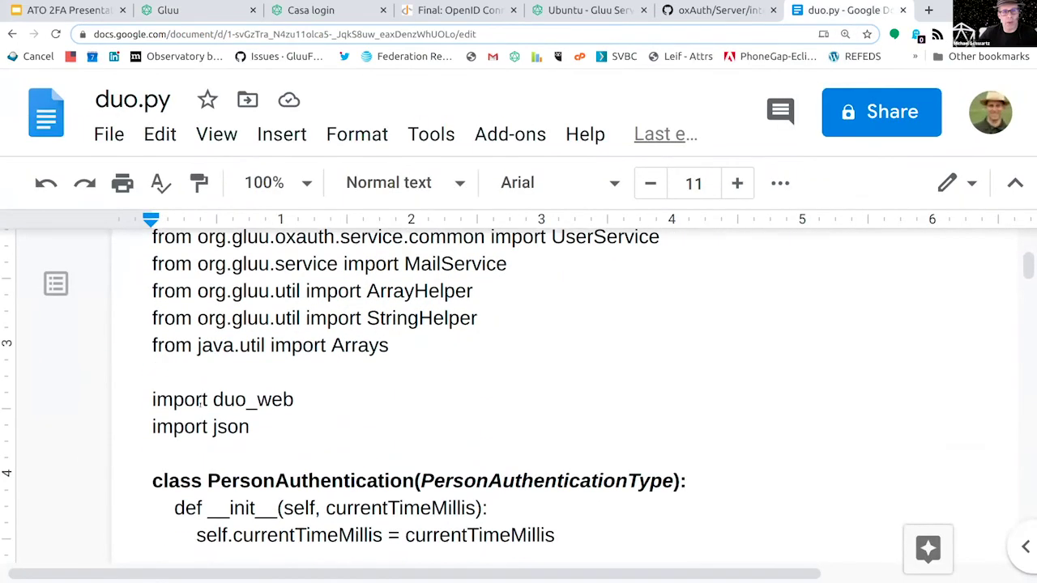
pyautogui.moveTo(263, 427); pyautogui.dragTo(144, 413)
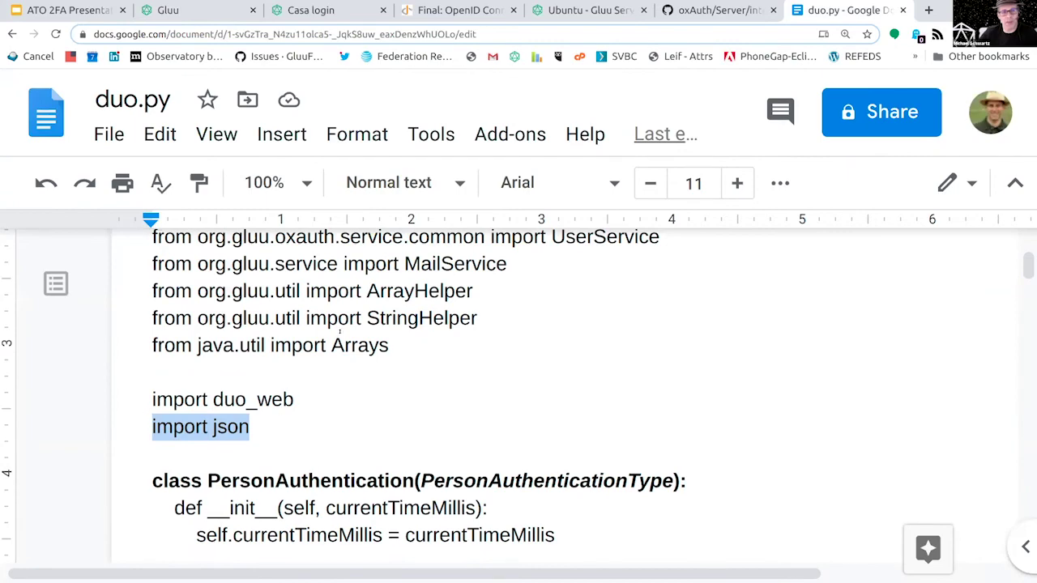
pyautogui.scroll(2, 518, 397)
pyautogui.scroll(2, 518, 397)
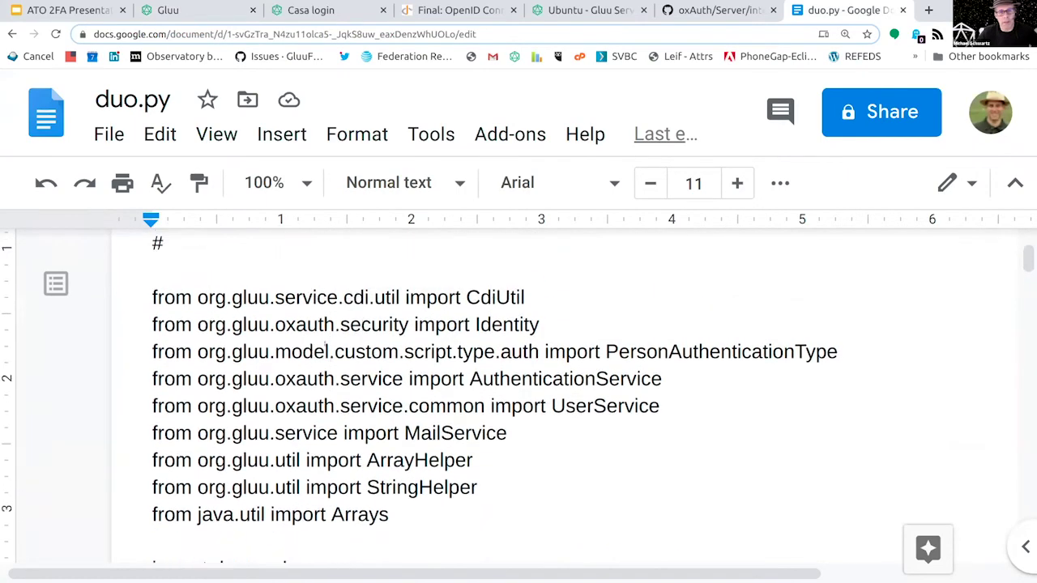
pyautogui.scroll(-2, 518, 397)
pyautogui.scroll(-1, 518, 397)
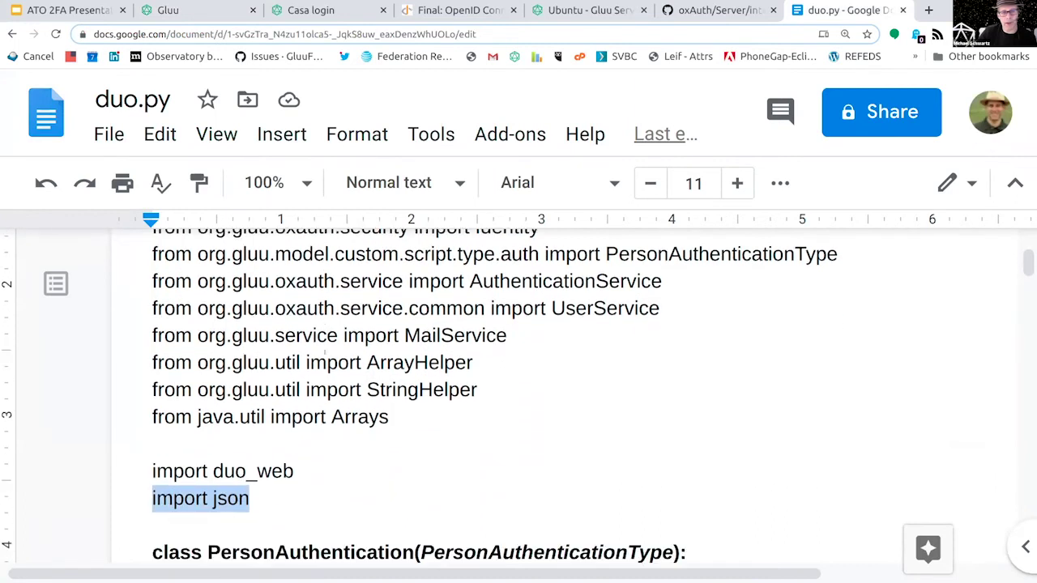
pyautogui.moveTo(134, 333); pyautogui.dragTo(507, 336)
pyautogui.click(508, 335)
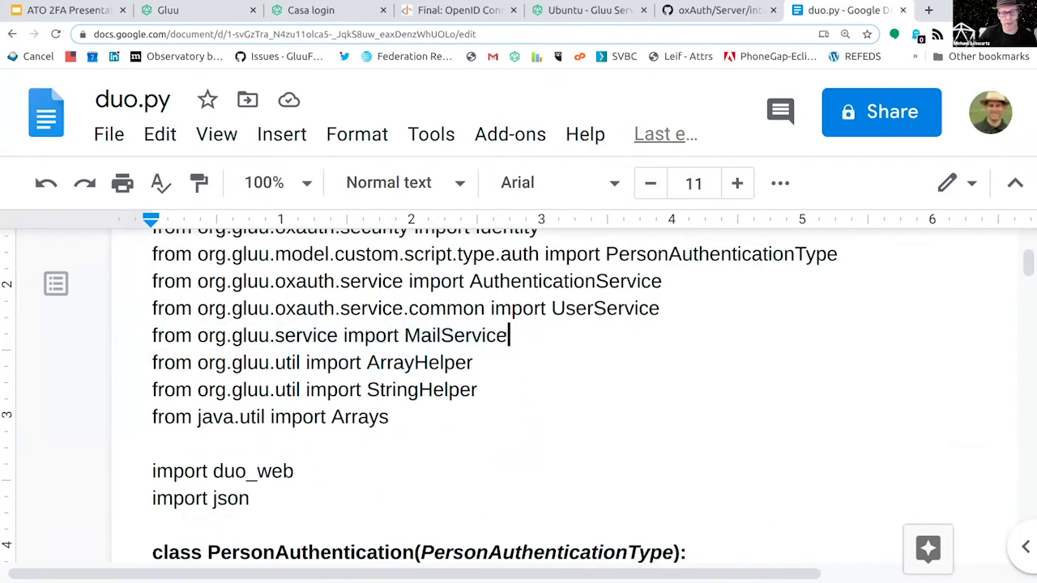
# Step: Highlight PersonAuthenticationType in the PersonAuthentication class declaration of duo.py
pyautogui.scroll(-4, 489, 317)
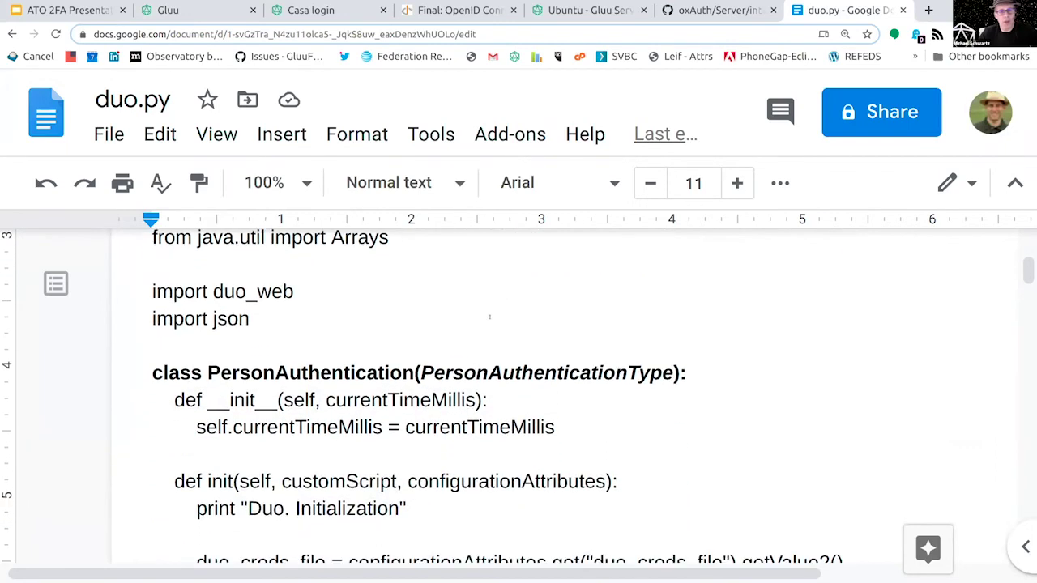
pyautogui.scroll(-1, 489, 317)
pyautogui.click(456, 336)
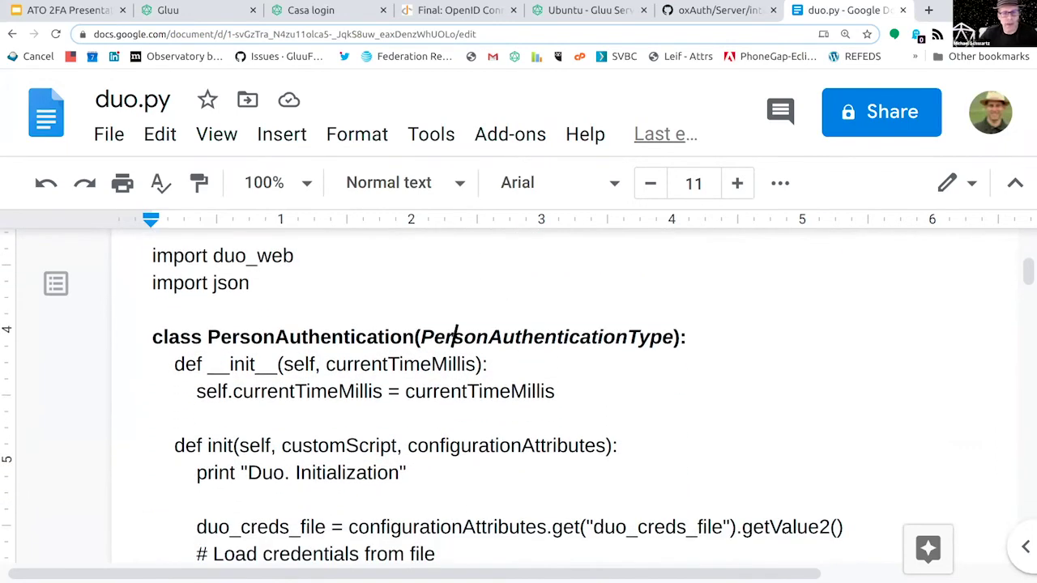
pyautogui.doubleClick(456, 336)
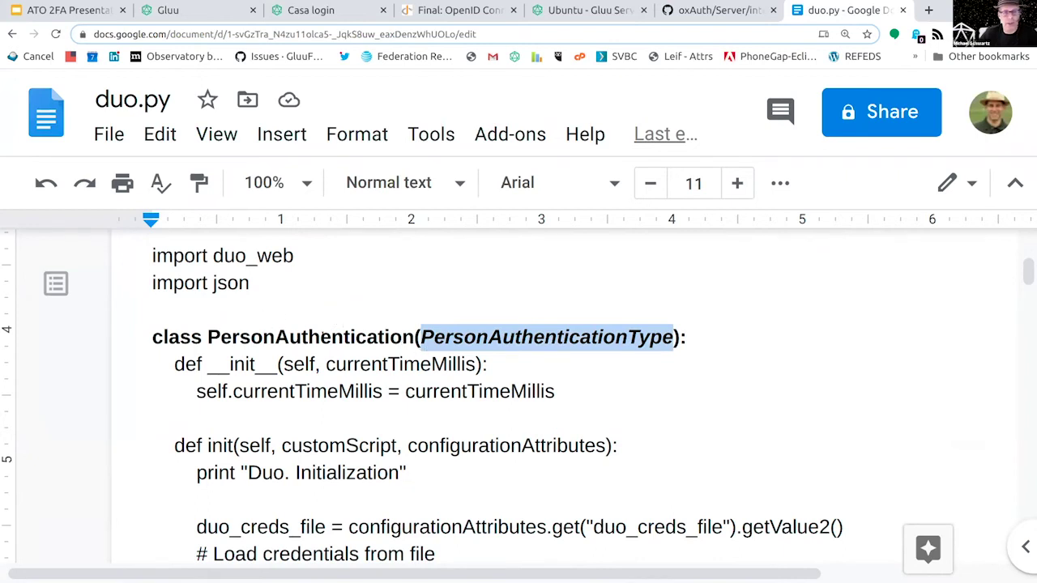
# Step: Reselect the PersonAuthenticationType base class name to point it out in the class declaration
pyautogui.click(446, 308)
pyautogui.click(434, 336)
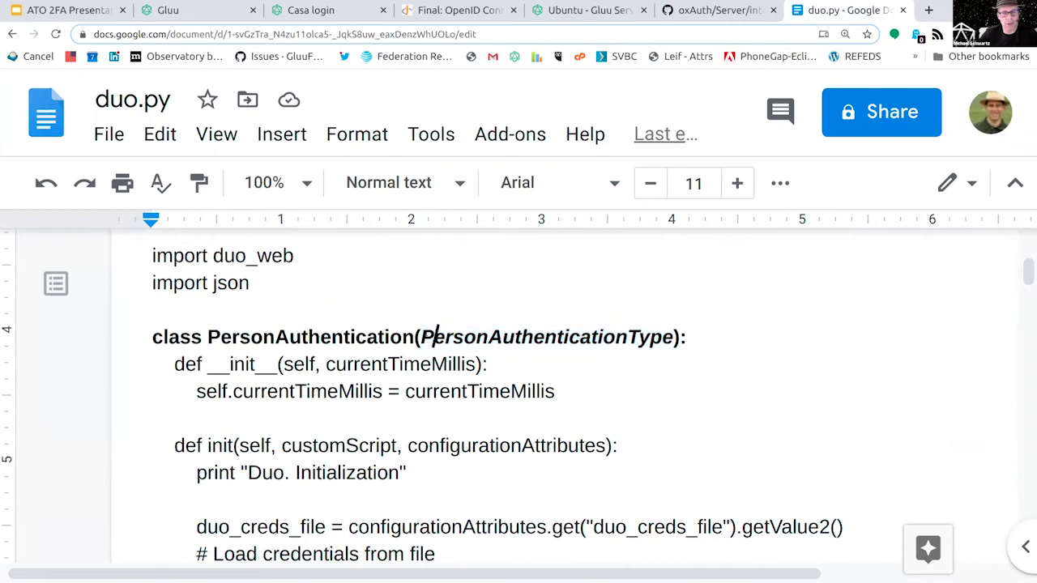
pyautogui.doubleClick(434, 337)
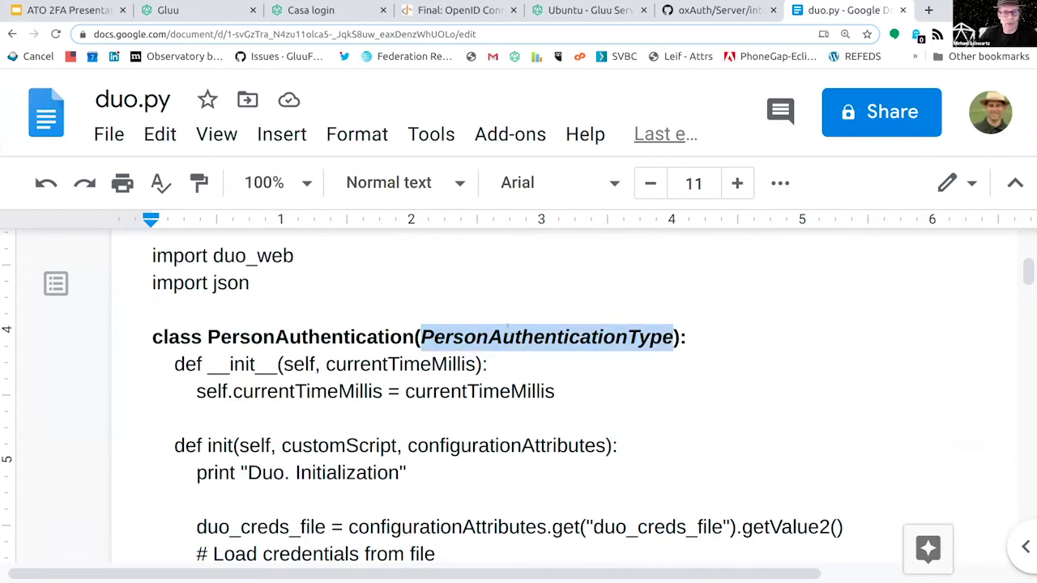
pyautogui.click(496, 307)
pyautogui.doubleClick(498, 336)
# Step: Find the authenticate method in duo.py and highlight its declaration line and its step parameter
pyautogui.scroll(-5, 437, 342)
pyautogui.scroll(-12, 437, 342)
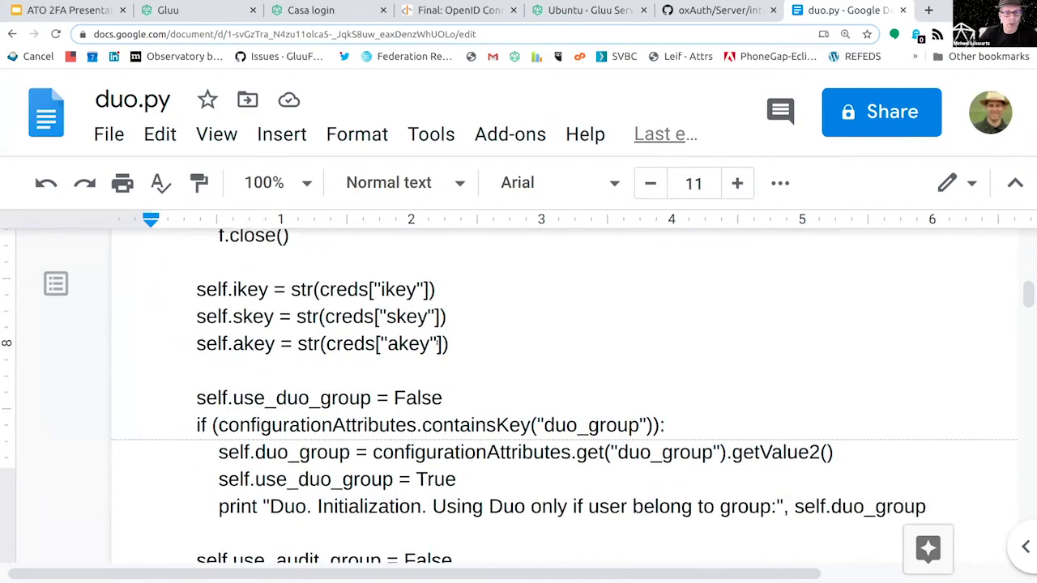
pyautogui.scroll(-10, 429, 354)
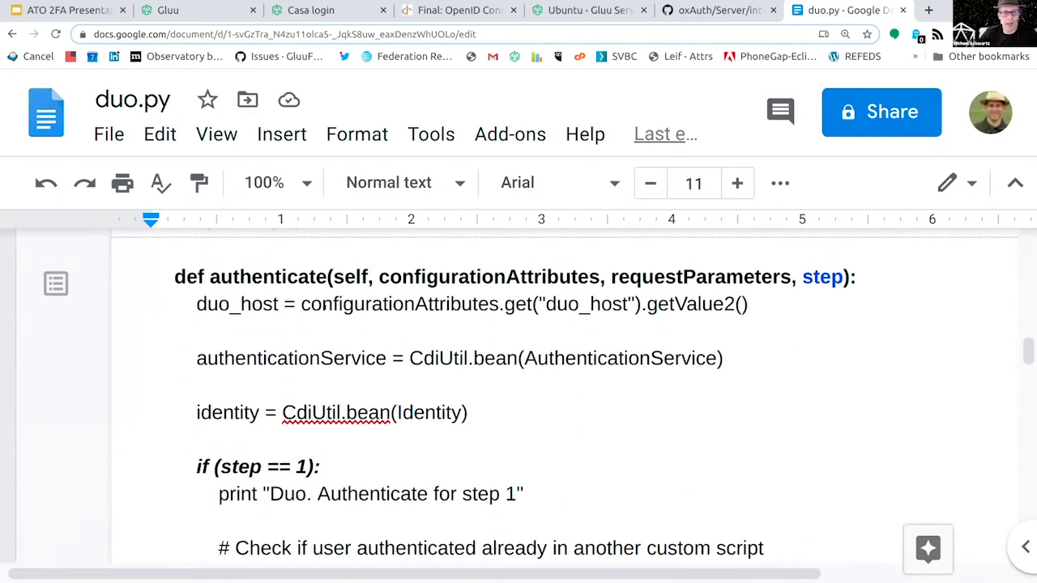
pyautogui.moveTo(167, 274); pyautogui.dragTo(877, 456)
pyautogui.scroll(-3, 867, 456)
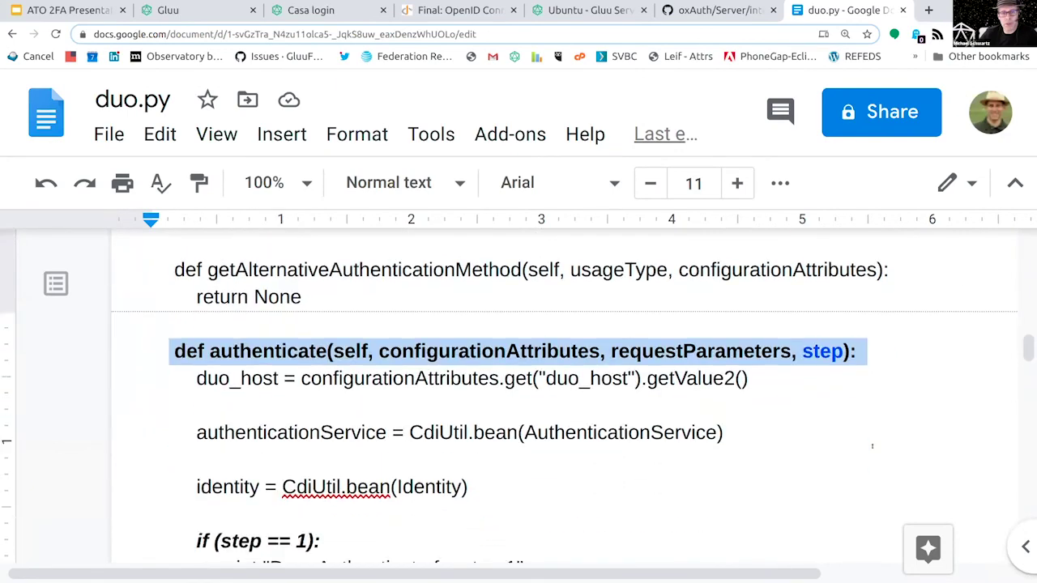
pyautogui.doubleClick(811, 277)
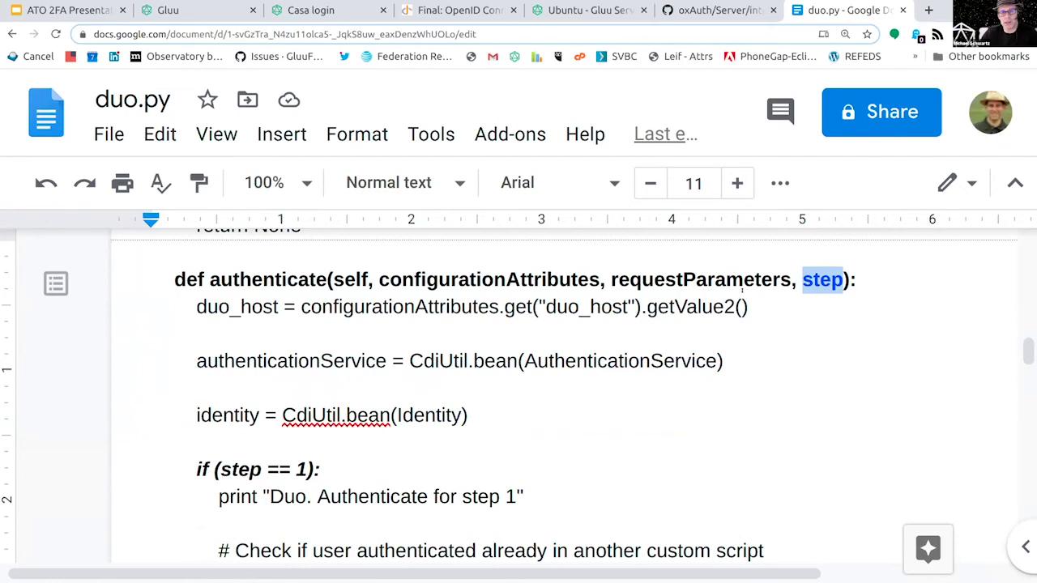
# Step: Highlight the "if (step == 1):" and "elif (step == 2):" branch conditions of the authenticate method
pyautogui.scroll(-4, 794, 262)
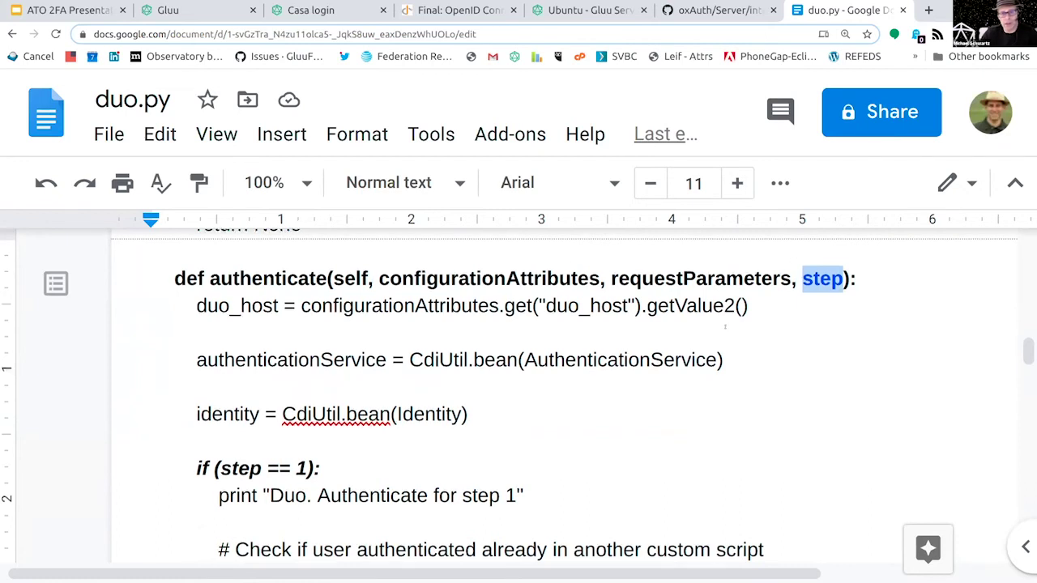
pyautogui.moveTo(151, 340); pyautogui.dragTo(359, 316)
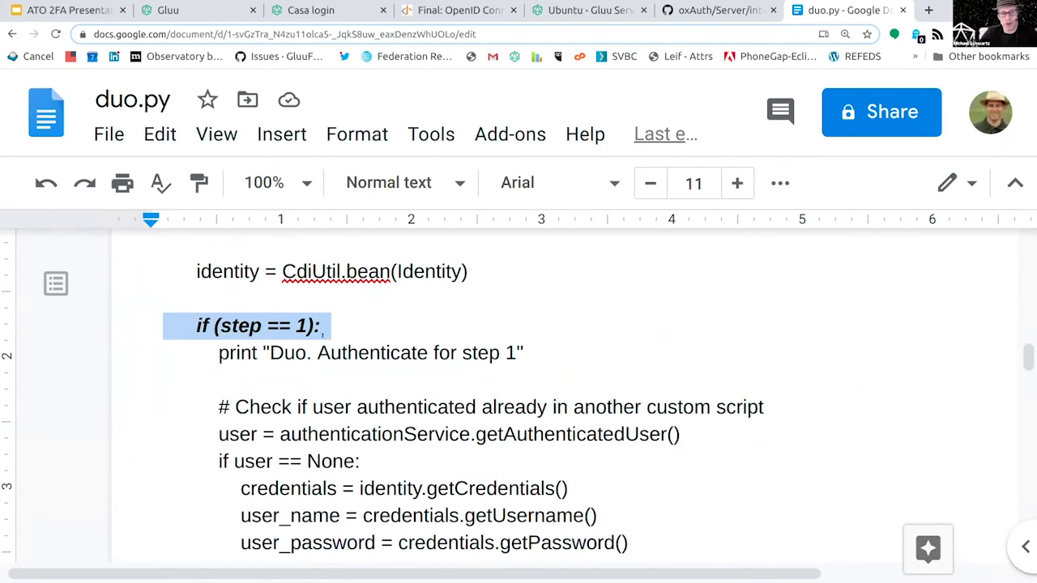
pyautogui.scroll(-15, 300, 327)
pyautogui.moveTo(185, 343); pyautogui.dragTo(392, 351)
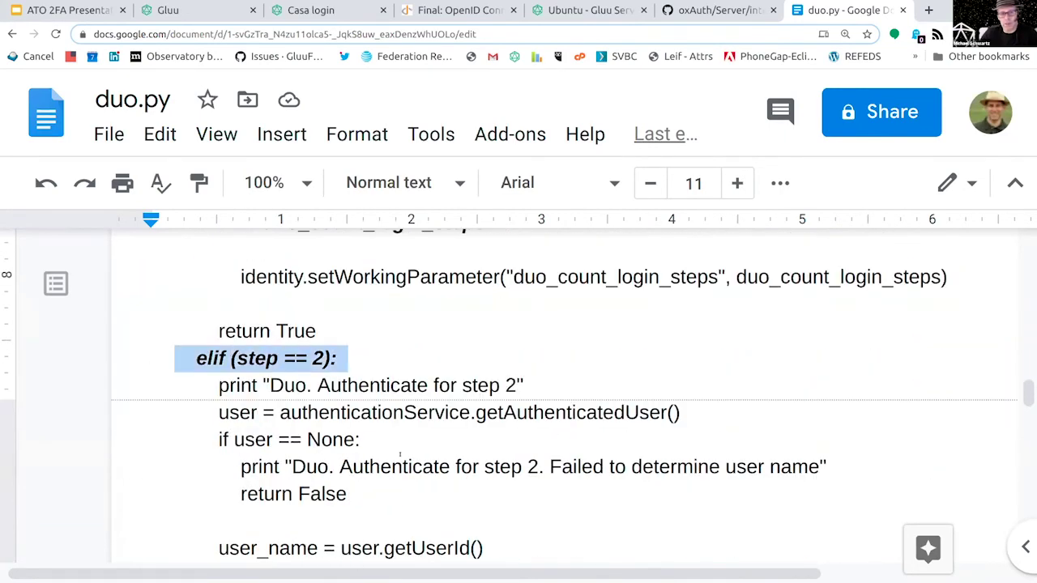
# Step: In the step 1 branch, highlight the "if user == None:" credentials lines and the authenticationService.authenticate call
pyautogui.scroll(10, 393, 428)
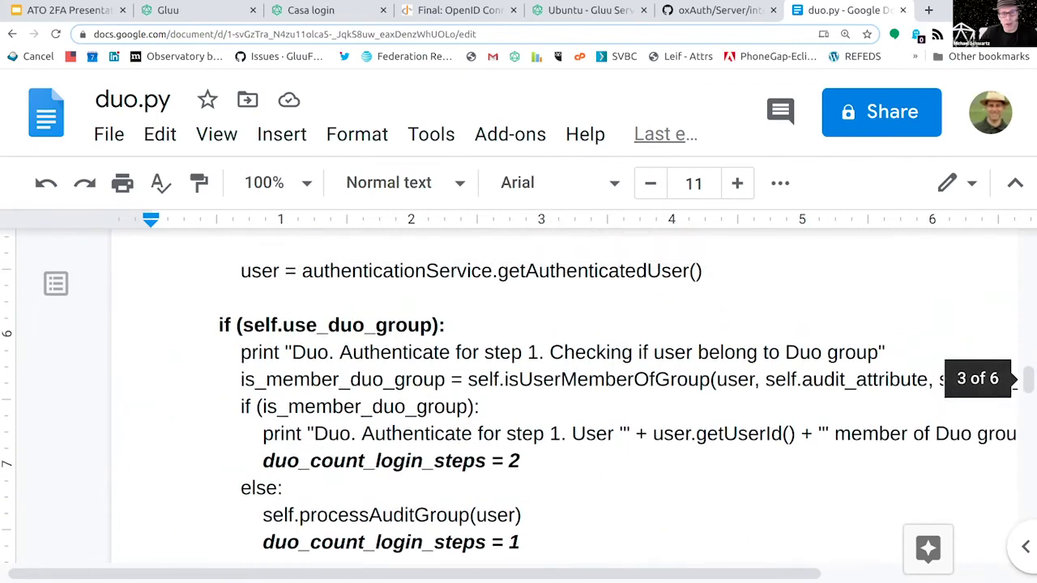
pyautogui.scroll(4, 394, 427)
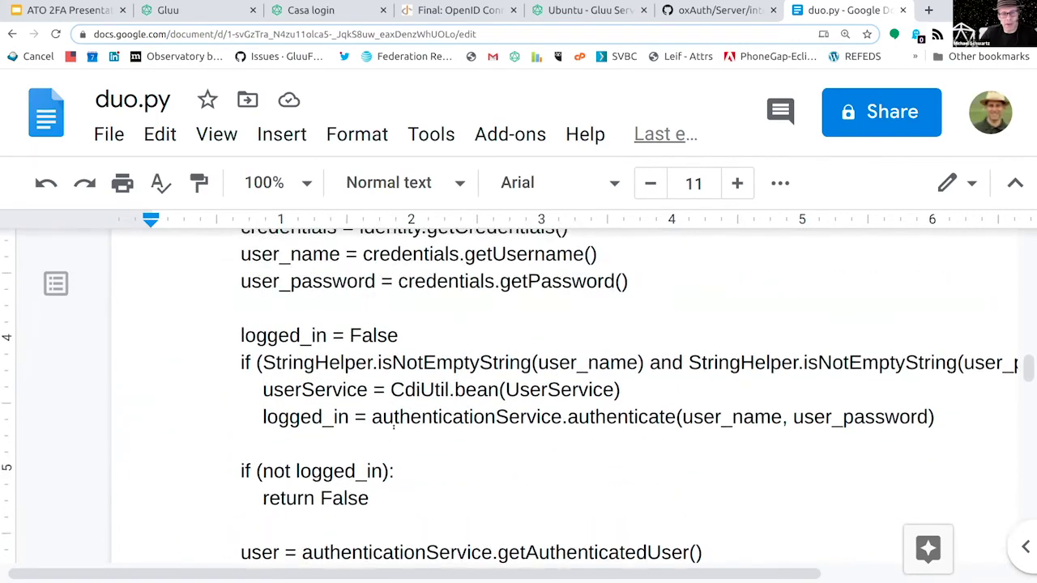
pyautogui.scroll(2, 393, 422)
pyautogui.scroll(-2, 273, 403)
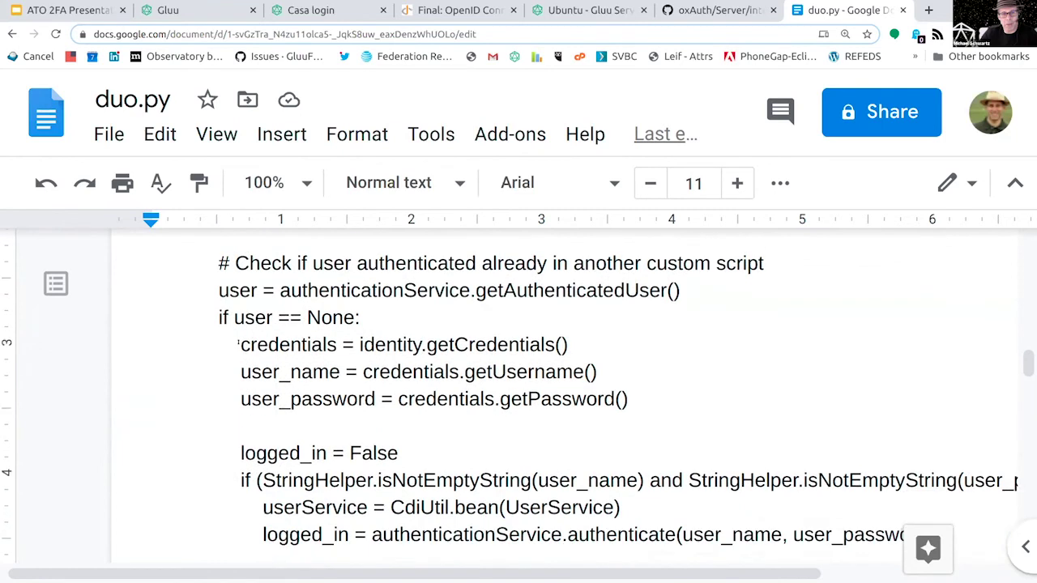
pyautogui.moveTo(211, 317); pyautogui.dragTo(638, 399)
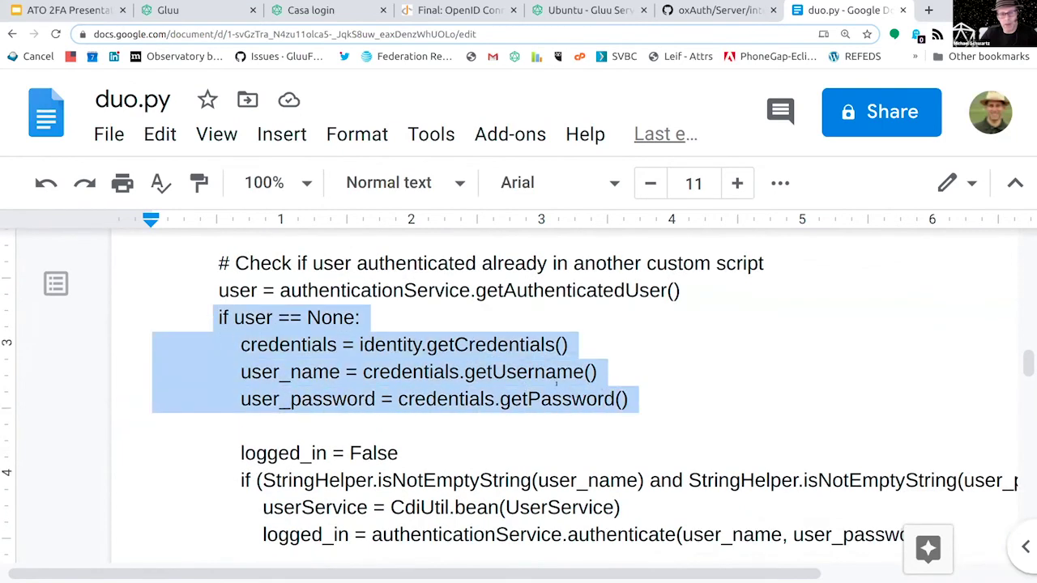
pyautogui.scroll(-2, 584, 387)
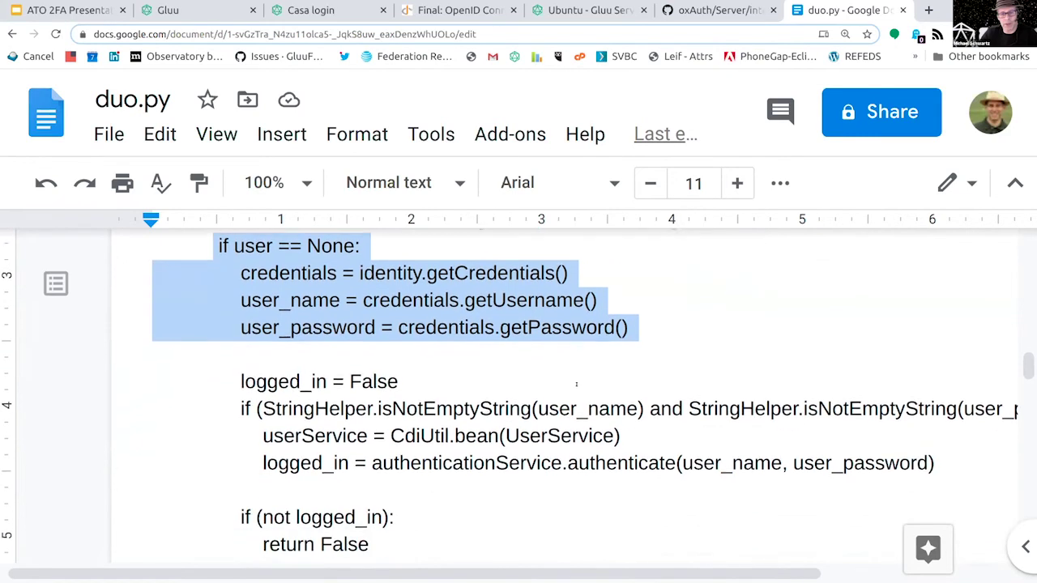
pyautogui.moveTo(940, 463); pyautogui.dragTo(255, 460)
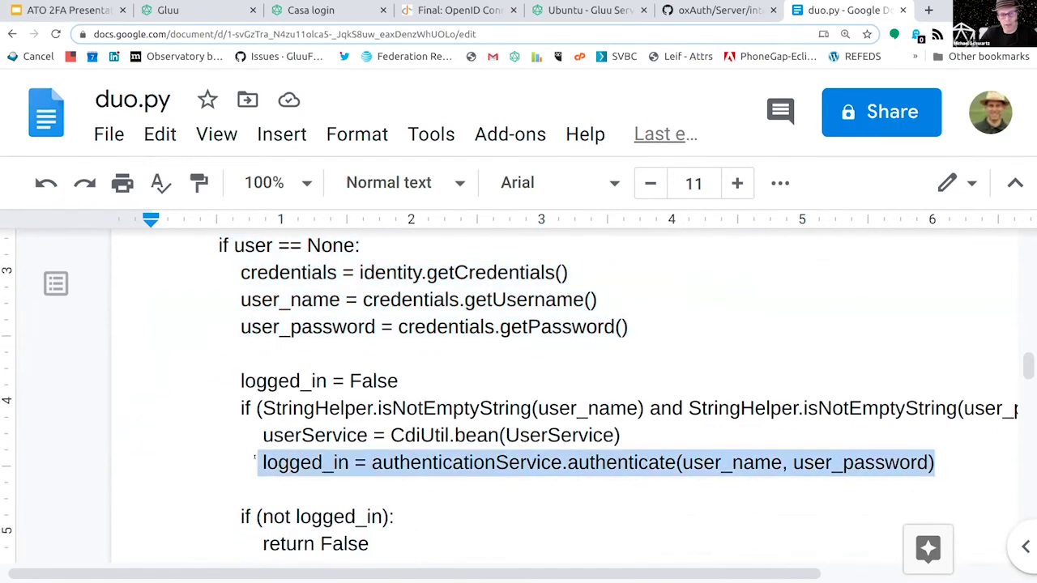
# Step: Highlight the "if (self.use_duo_group):" condition and its use_duo_group attribute in the step 1 branch
pyautogui.scroll(-3, 395, 446)
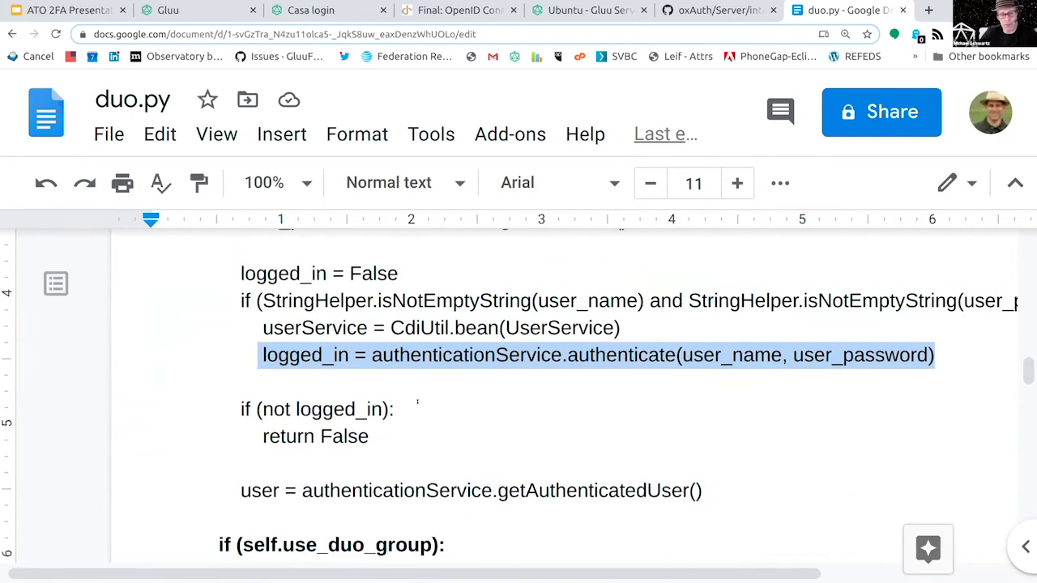
pyautogui.scroll(-6, 417, 400)
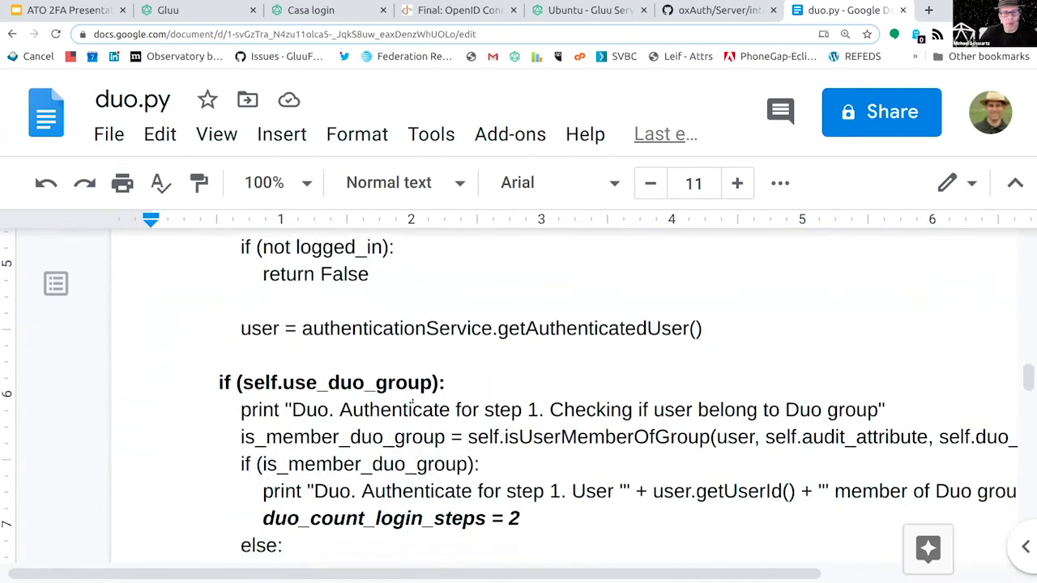
pyautogui.scroll(-1, 413, 398)
pyautogui.moveTo(444, 258); pyautogui.dragTo(81, 260)
pyautogui.scroll(-4, 218, 385)
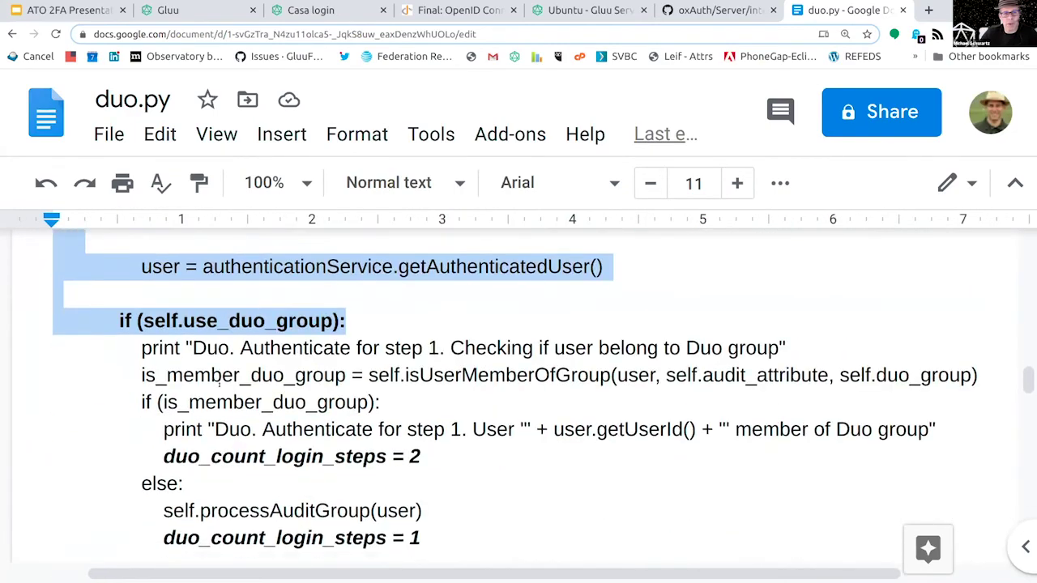
pyautogui.click(230, 389)
pyautogui.moveTo(347, 308); pyautogui.dragTo(108, 368)
pyautogui.scroll(-3, 111, 370)
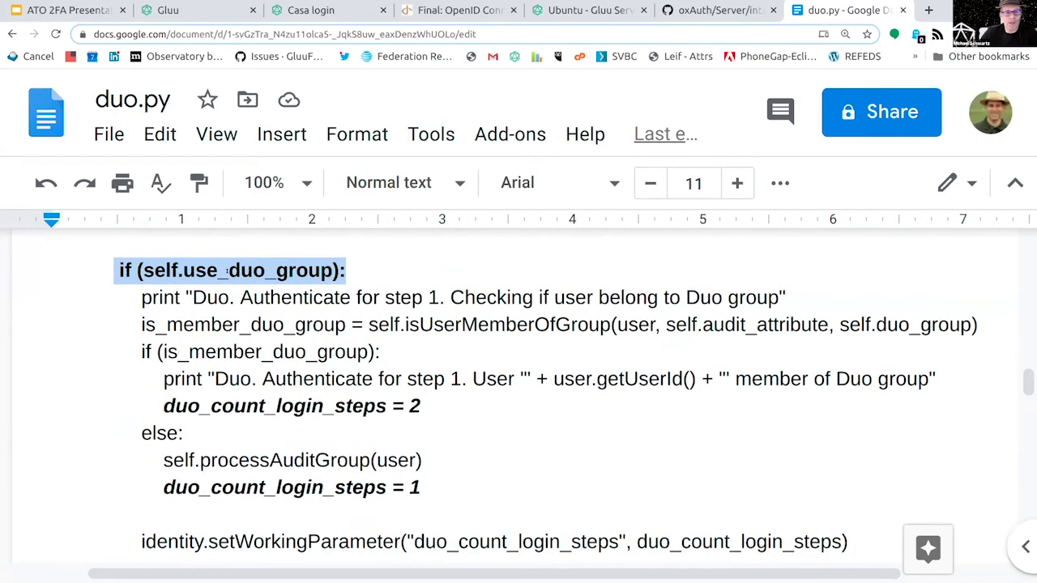
pyautogui.doubleClick(228, 271)
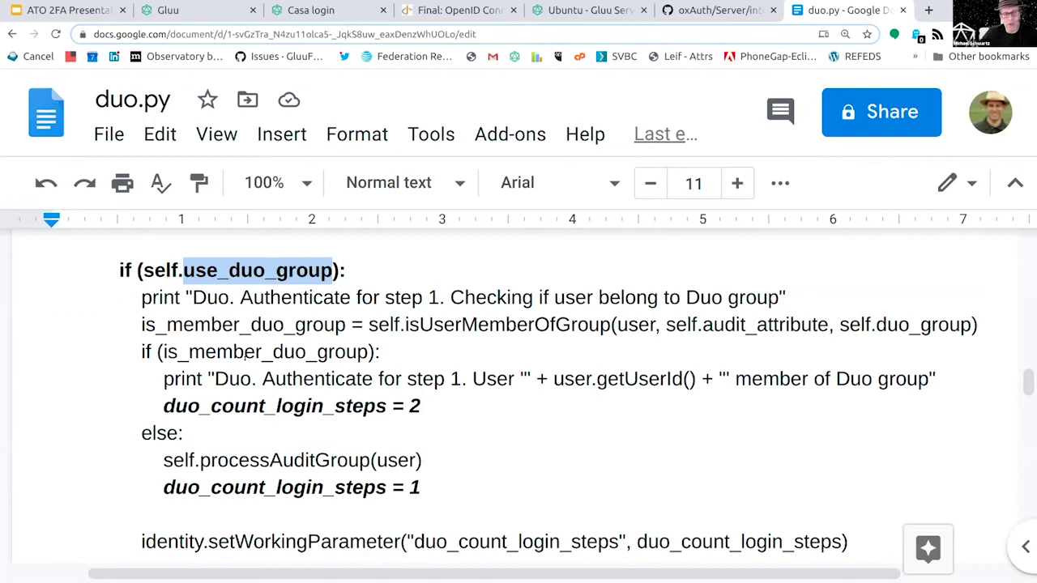
# Step: Highlight the duo_count_login_steps = 2 and duo_count_login_steps = 1 assignments in turn, and clear the selection
pyautogui.moveTo(429, 406); pyautogui.dragTo(158, 405)
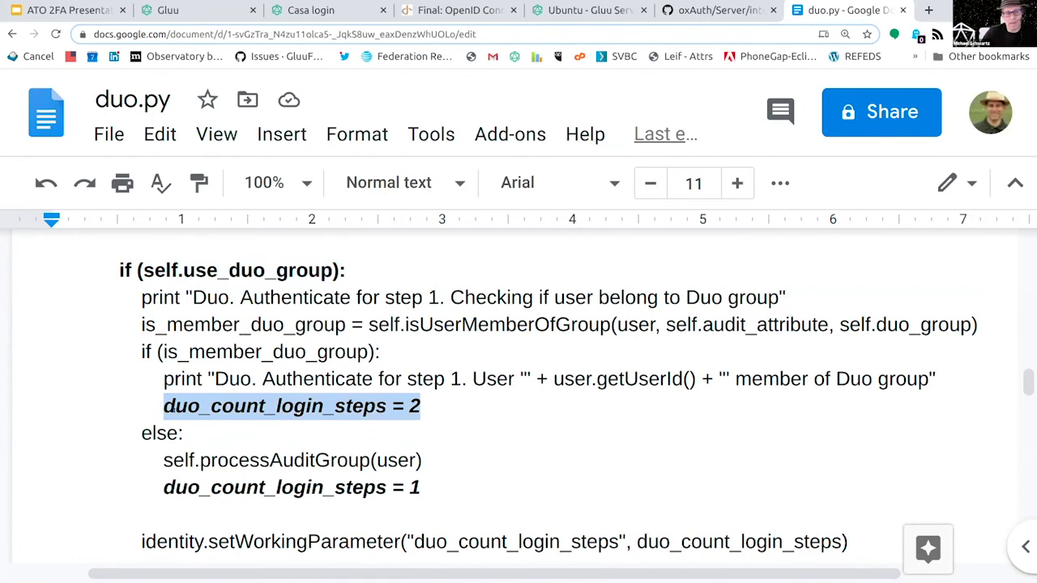
pyautogui.moveTo(421, 487); pyautogui.dragTo(158, 490)
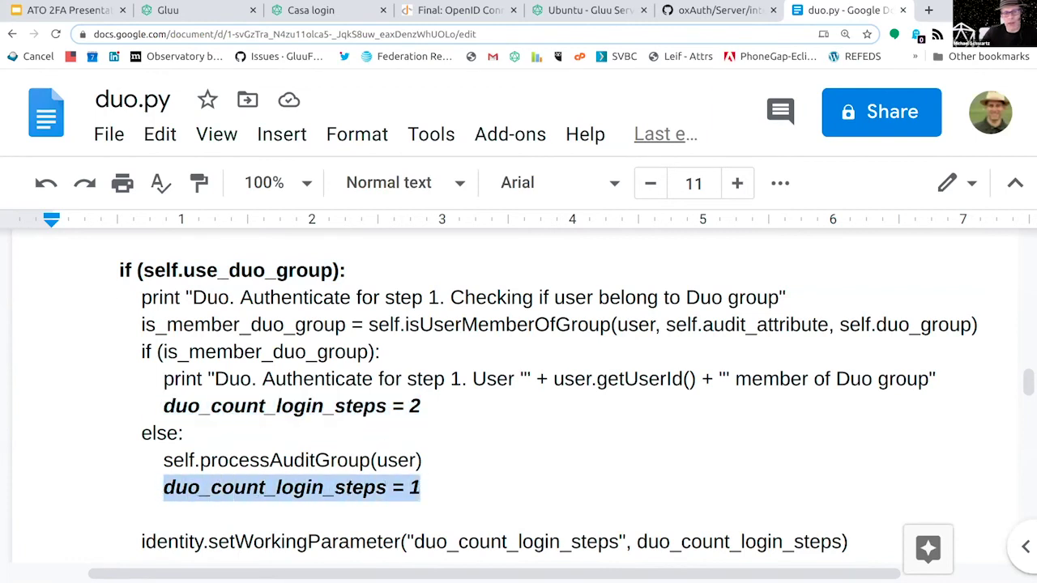
pyautogui.click(236, 415)
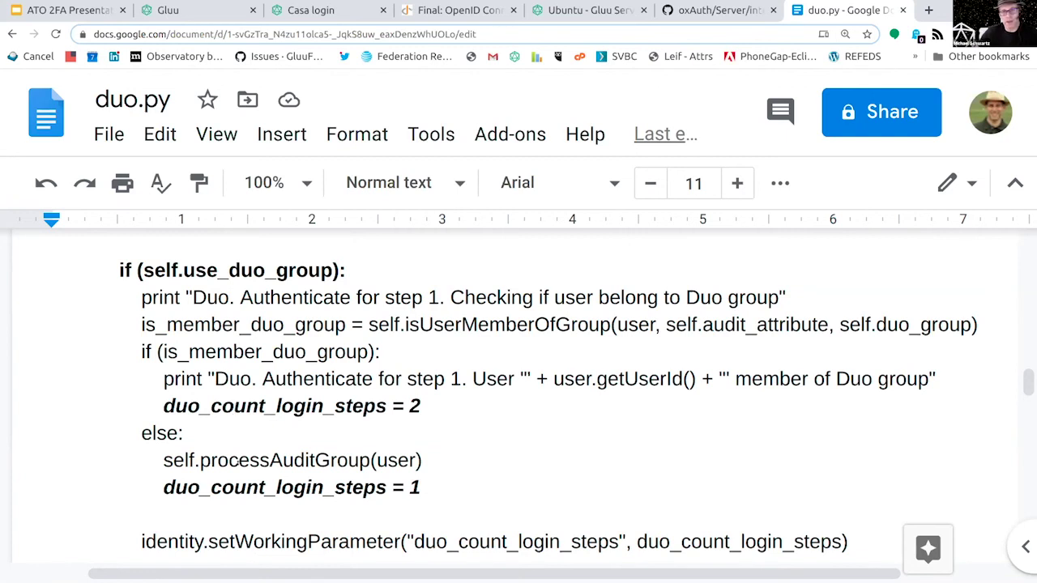
# Step: Open Neustar's IP Reputation page in a new browser tab and examine its Real User Score and Risk Score sections
pyautogui.click(926, 9)
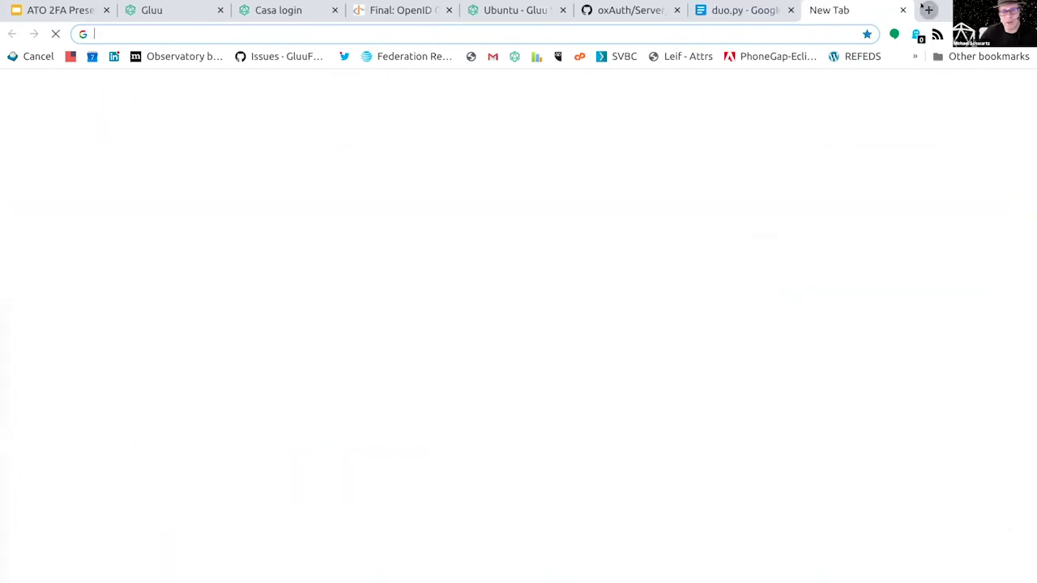
pyautogui.write('en')
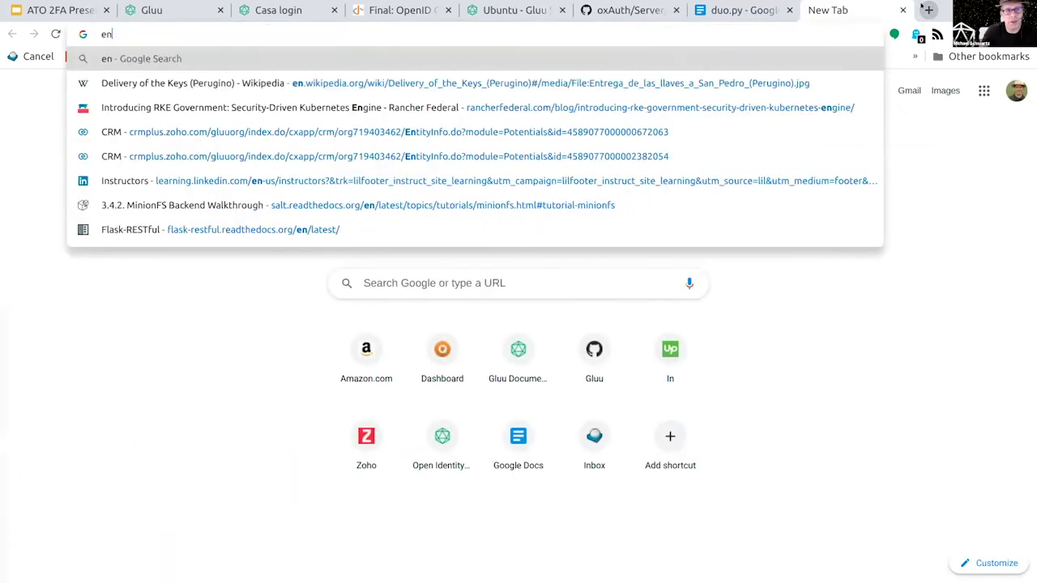
pyautogui.press('BackSpace')
pyautogui.press('BackSpace')
pyautogui.press('BackSpace')
pyautogui.write('neust')
pyautogui.press('Down')
pyautogui.press('Down')
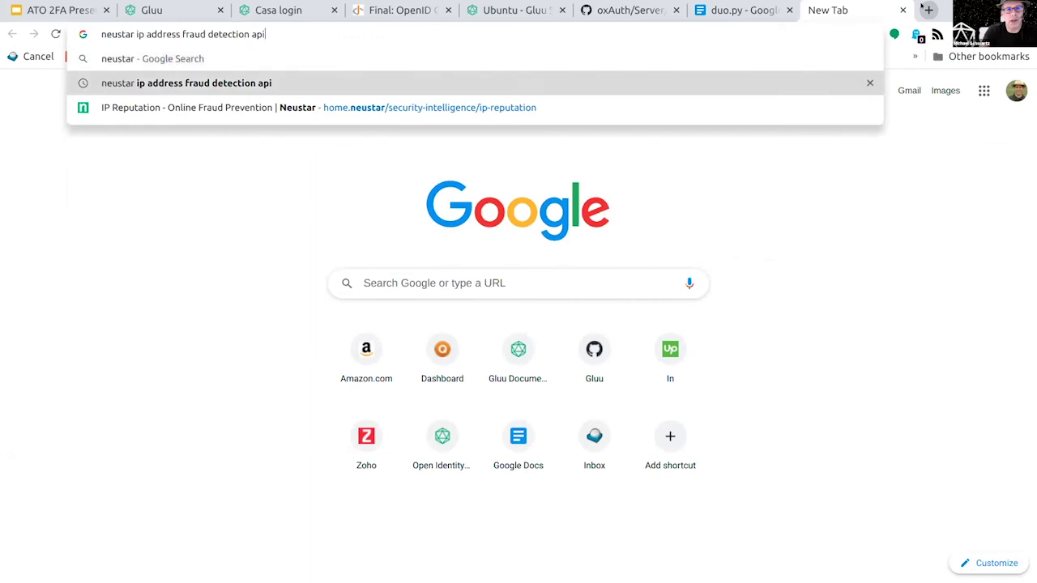
pyautogui.press('Return')
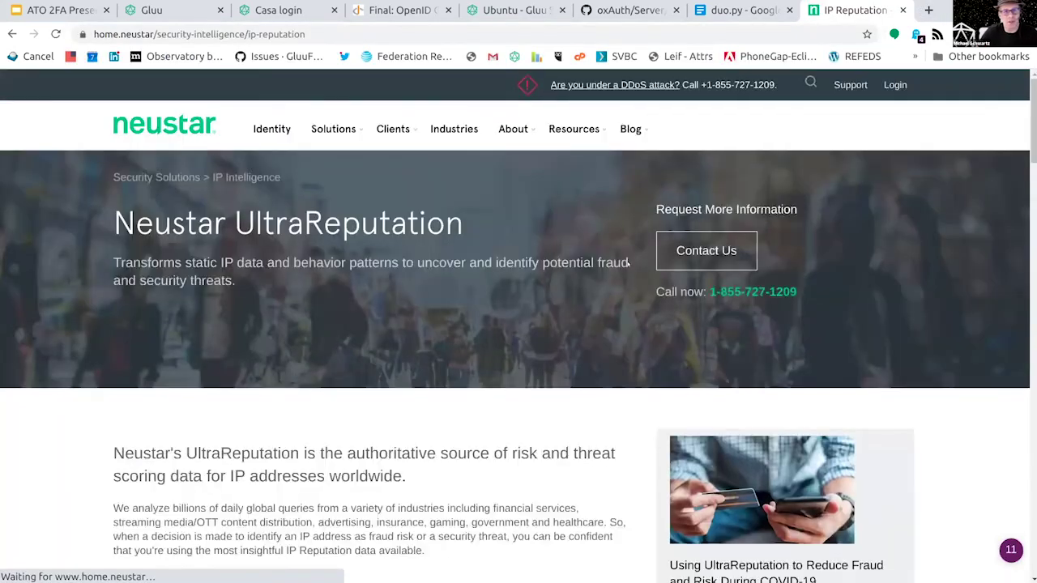
pyautogui.scroll(-6, 540, 301)
pyautogui.scroll(-3, 539, 300)
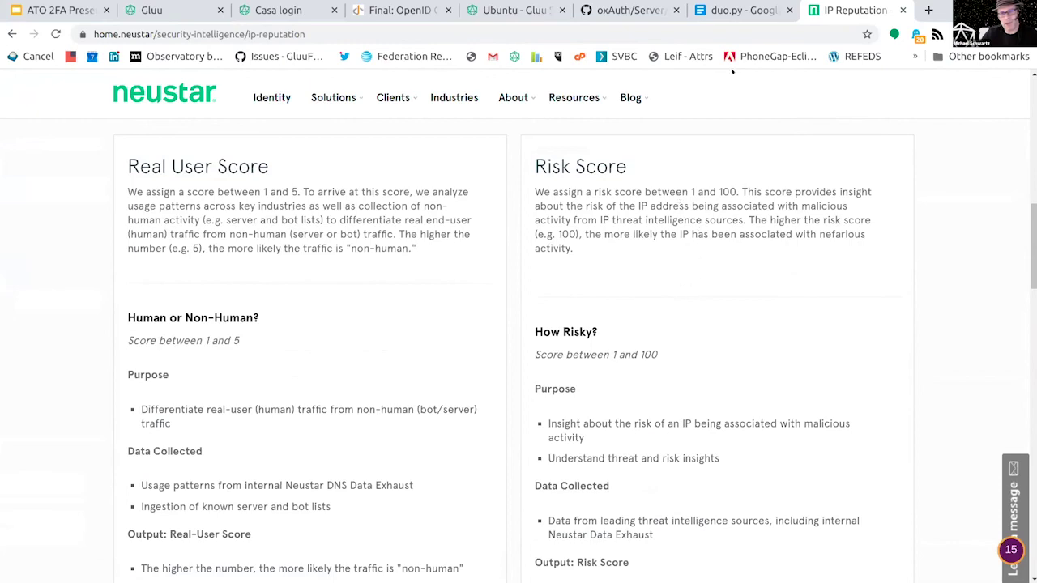
# Step: Return to the duo.py document and point out the two duo_count_login_steps assignment lines again
pyautogui.click(730, 9)
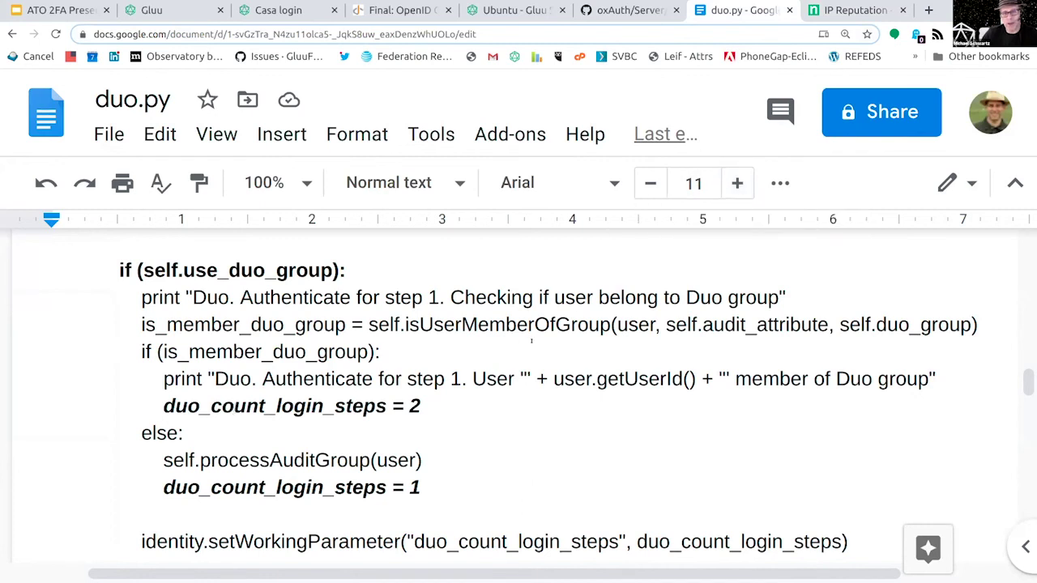
pyautogui.click(496, 406)
pyautogui.click(480, 489)
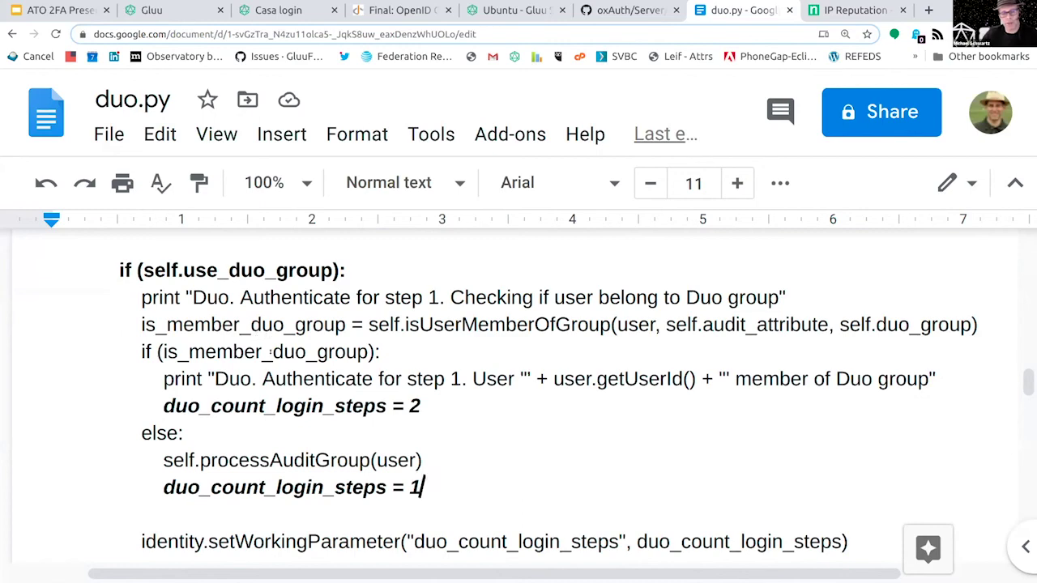
# Step: Examine the step 2 branch of the authenticate method, including duo_web.verify_response, and the step preparation code below it
pyautogui.scroll(-3, 270, 351)
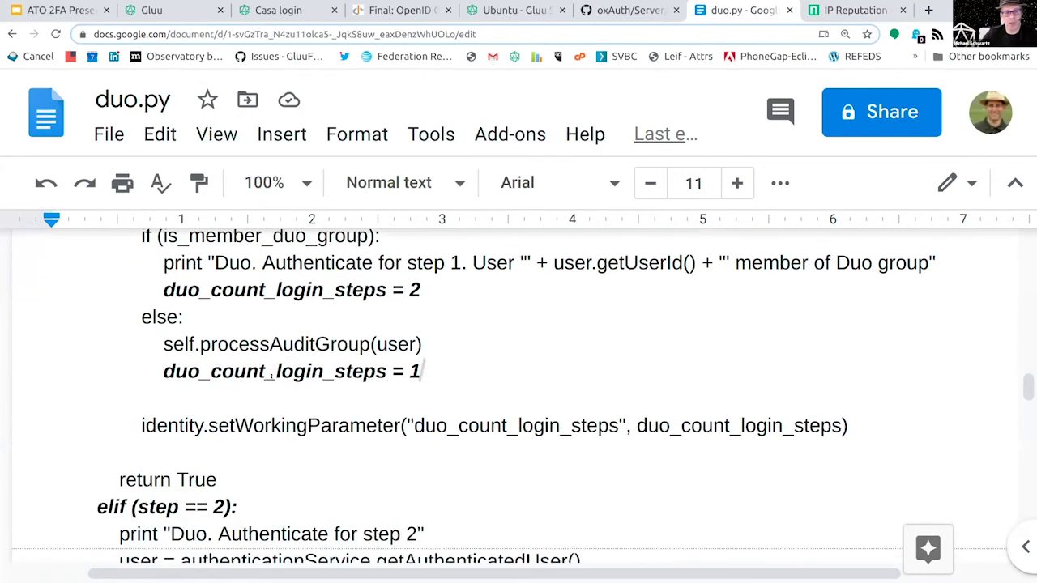
pyautogui.scroll(-10, 270, 375)
pyautogui.scroll(5, 271, 375)
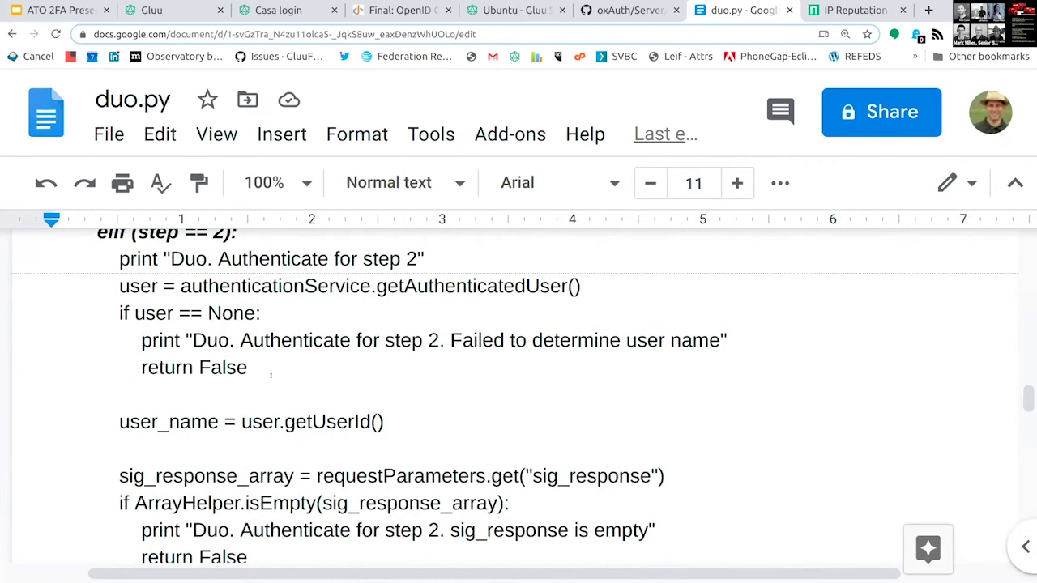
pyautogui.scroll(1, 271, 375)
pyautogui.scroll(-6, 270, 375)
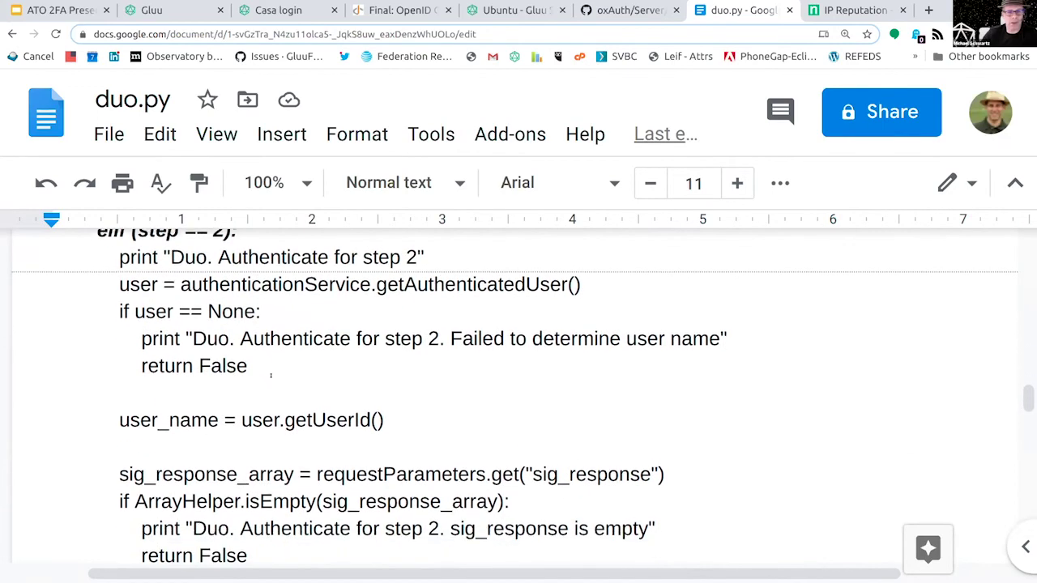
pyautogui.scroll(-7, 271, 375)
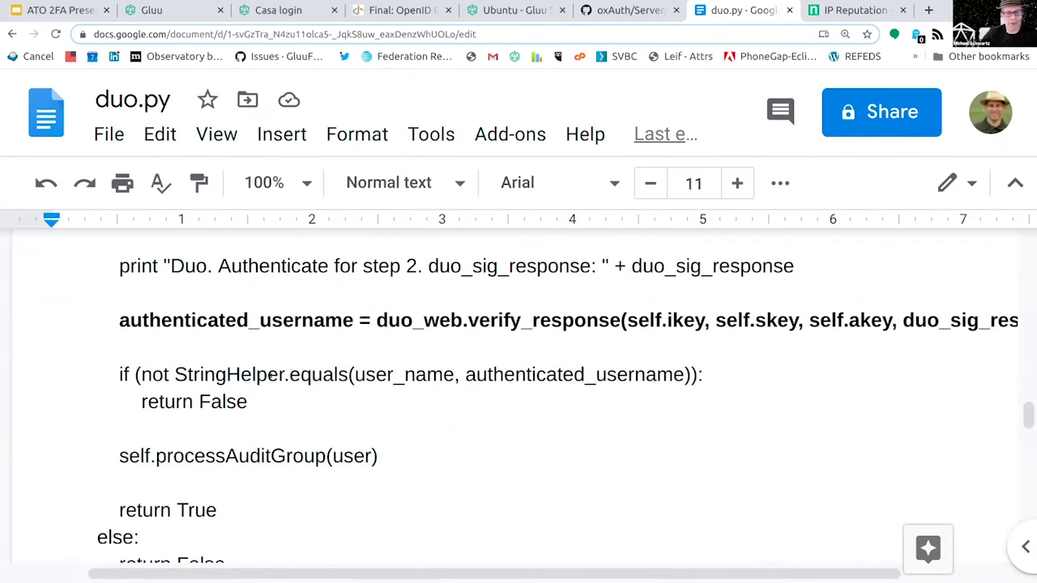
pyautogui.scroll(4, 270, 375)
pyautogui.scroll(-20, 271, 375)
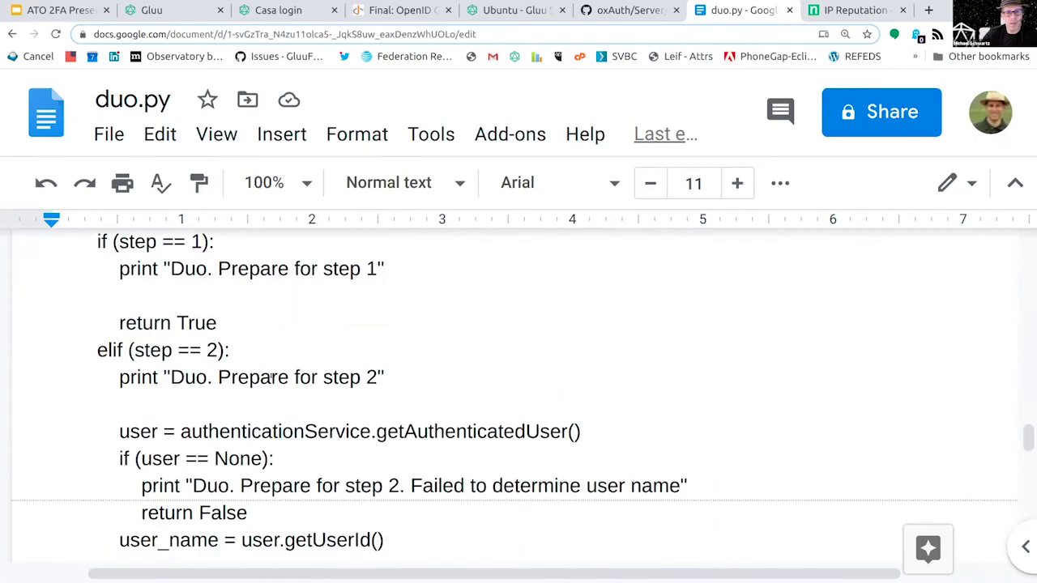
# Step: Point out the getCountAuthenticationSteps method in duo.py by highlighting it, and clear the selection
pyautogui.scroll(-12, 271, 375)
pyautogui.scroll(2, 256, 369)
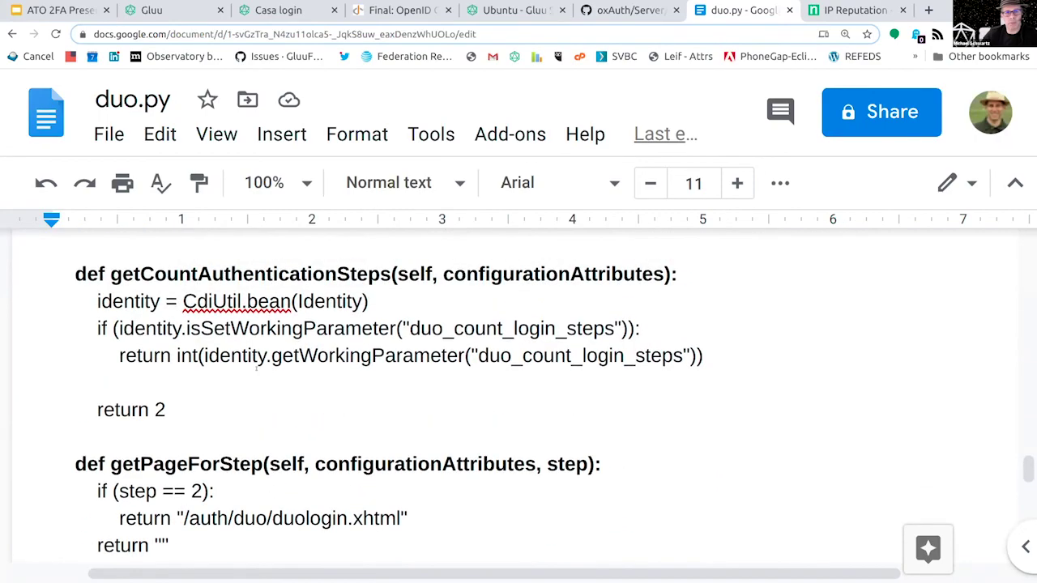
pyautogui.moveTo(53, 272); pyautogui.dragTo(185, 407)
pyautogui.click(178, 410)
# Step: Highlight the getPageForStep method and its "/auth/duo/duologin.xhtml" return value in turn, and clear the selection
pyautogui.scroll(-5, 178, 410)
pyautogui.moveTo(52, 283); pyautogui.dragTo(149, 372)
pyautogui.click(243, 339)
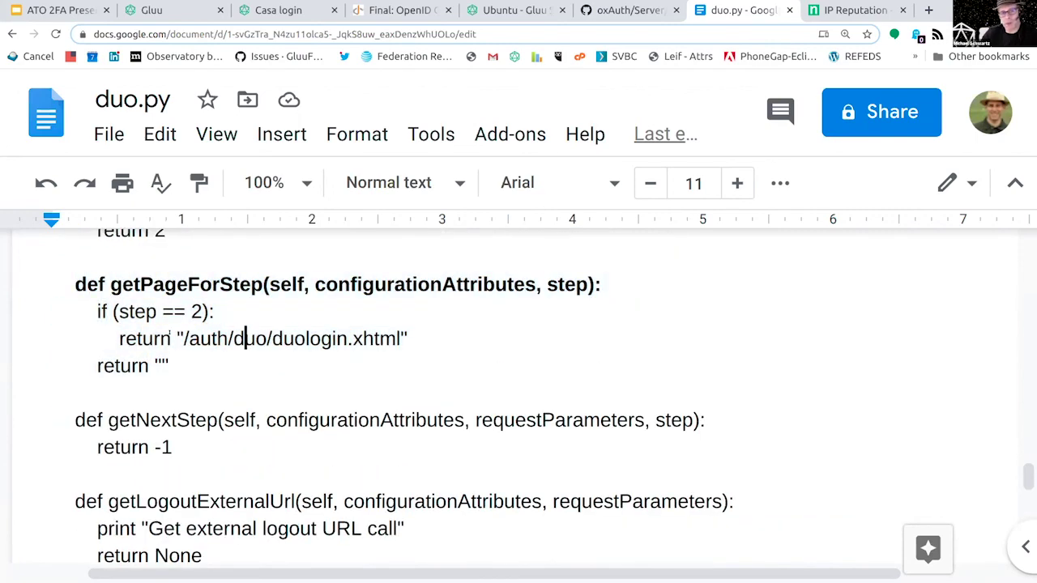
pyautogui.moveTo(176, 339); pyautogui.dragTo(418, 339)
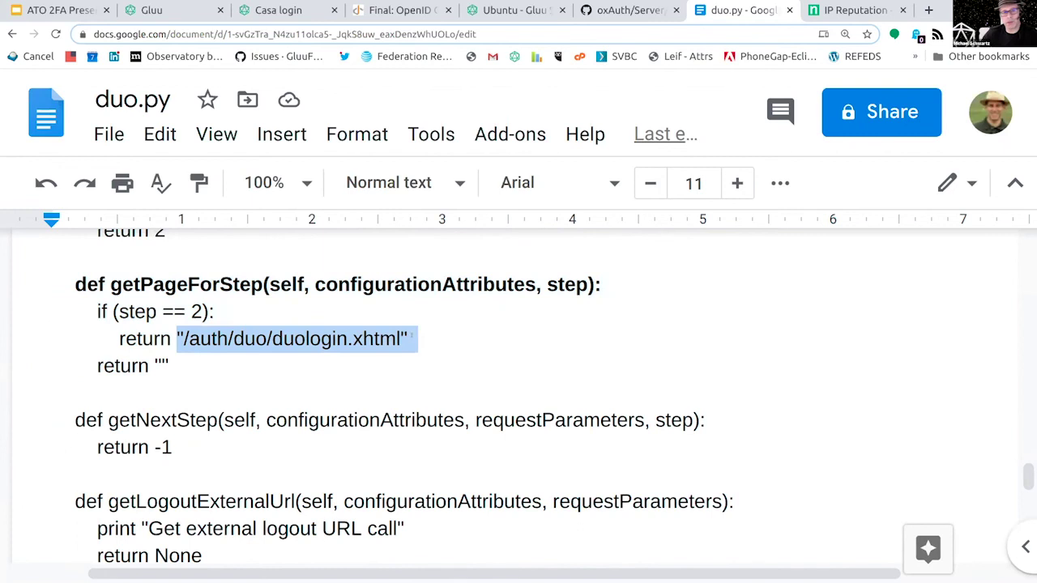
pyautogui.click(245, 338)
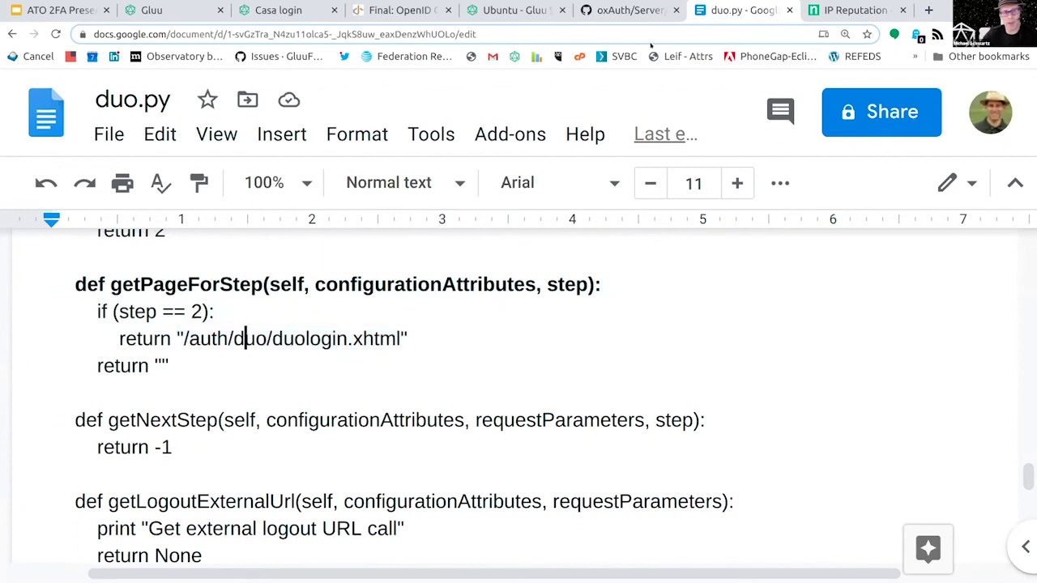
# Step: Switch to the Gluu Casa login page and reload it from test-casa.gluu.org/casa
pyautogui.click(164, 9)
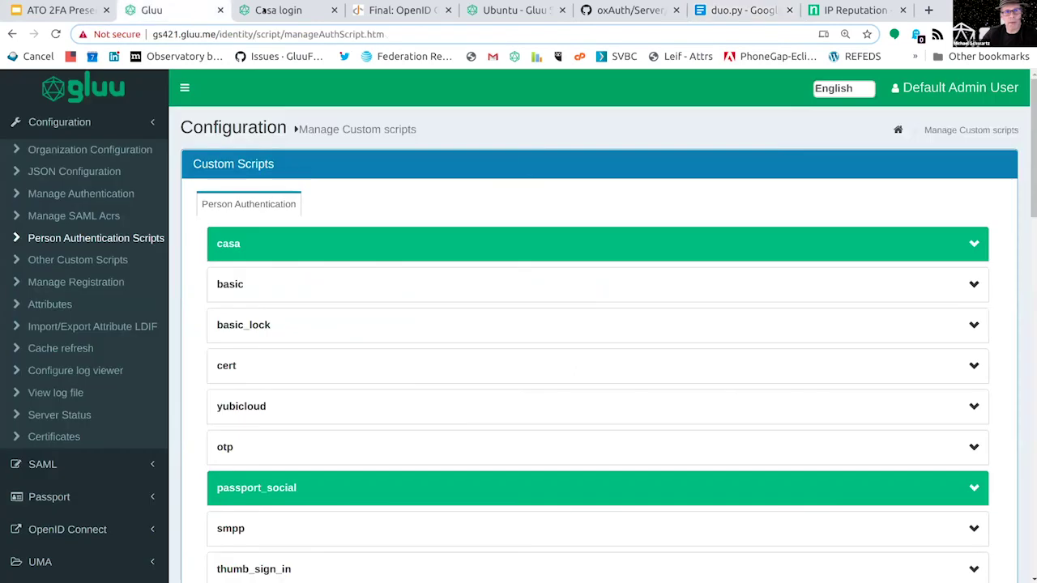
pyautogui.click(266, 10)
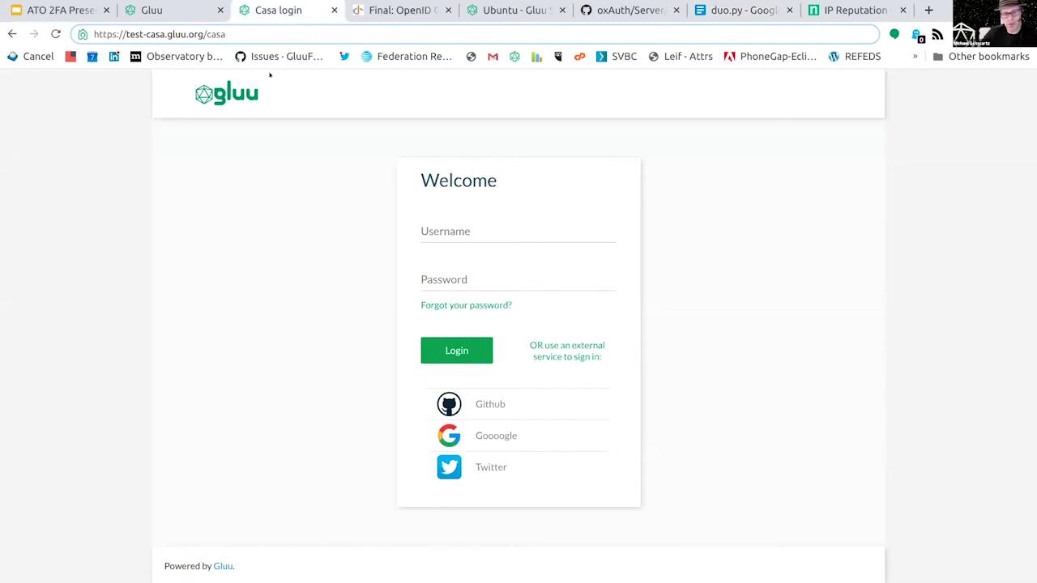
pyautogui.press('Return')
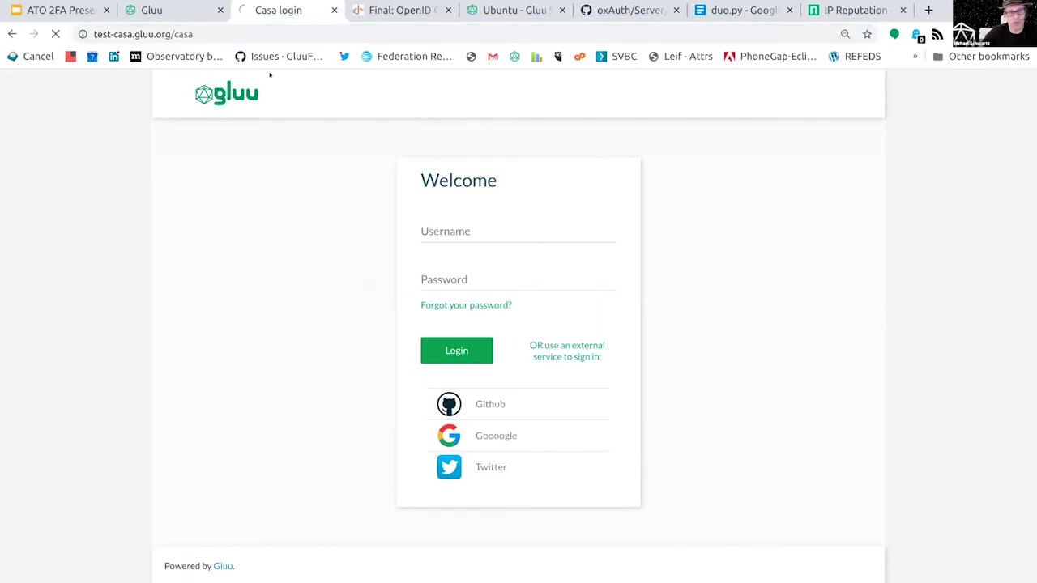
pyautogui.click(478, 230)
pyautogui.click(320, 212)
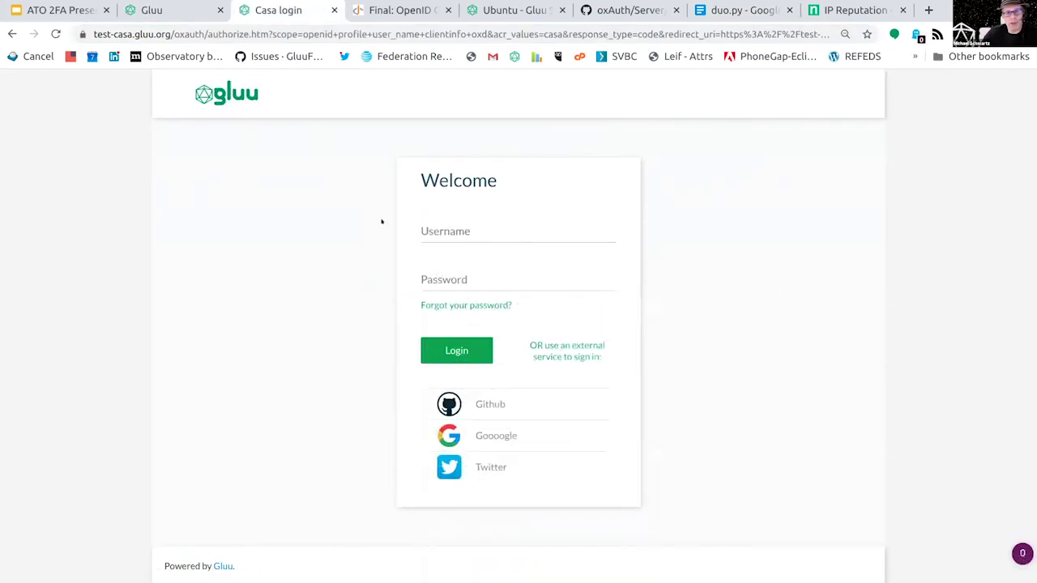
# Step: Log in to Gluu Casa with the account username and password
pyautogui.click(428, 231)
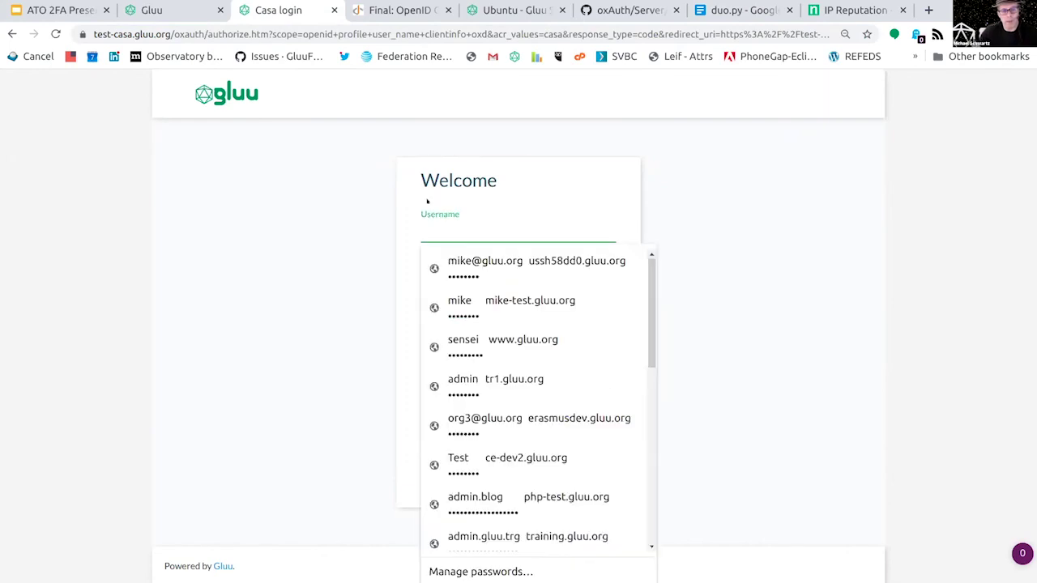
pyautogui.write('mike')
pyautogui.press('Tab')
pyautogui.write('*******')
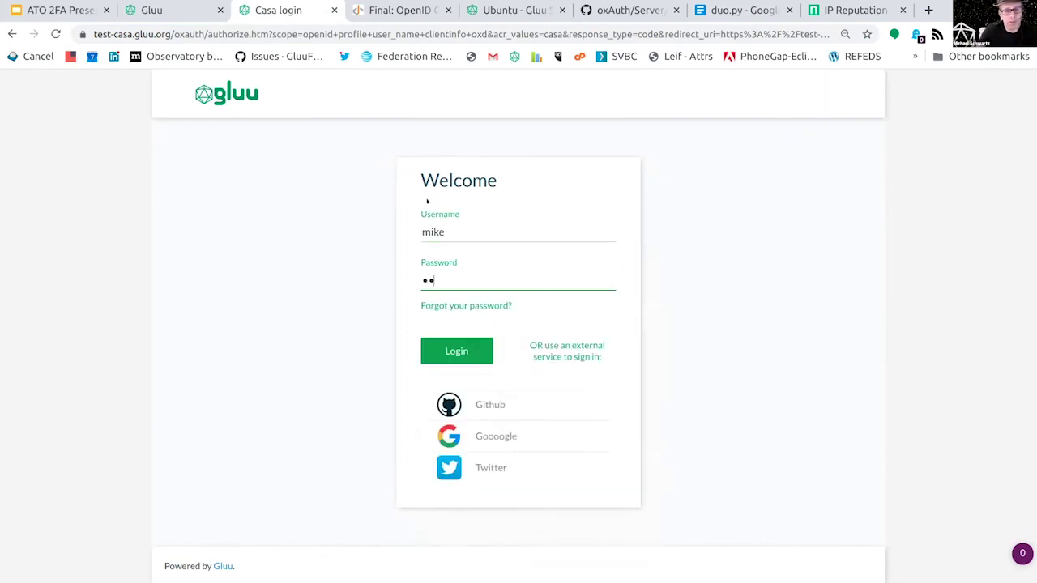
pyautogui.write('*')
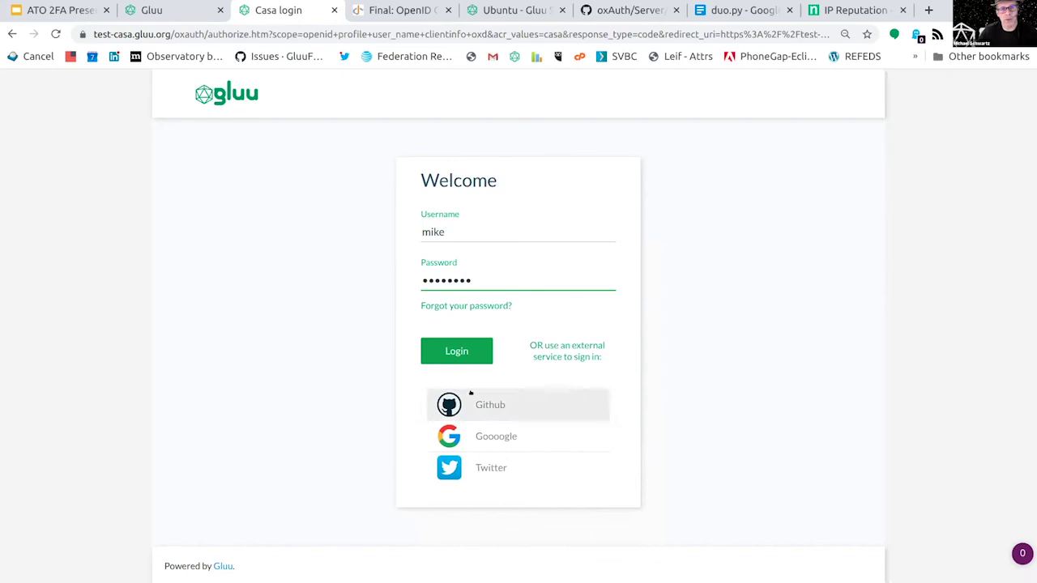
pyautogui.click(455, 351)
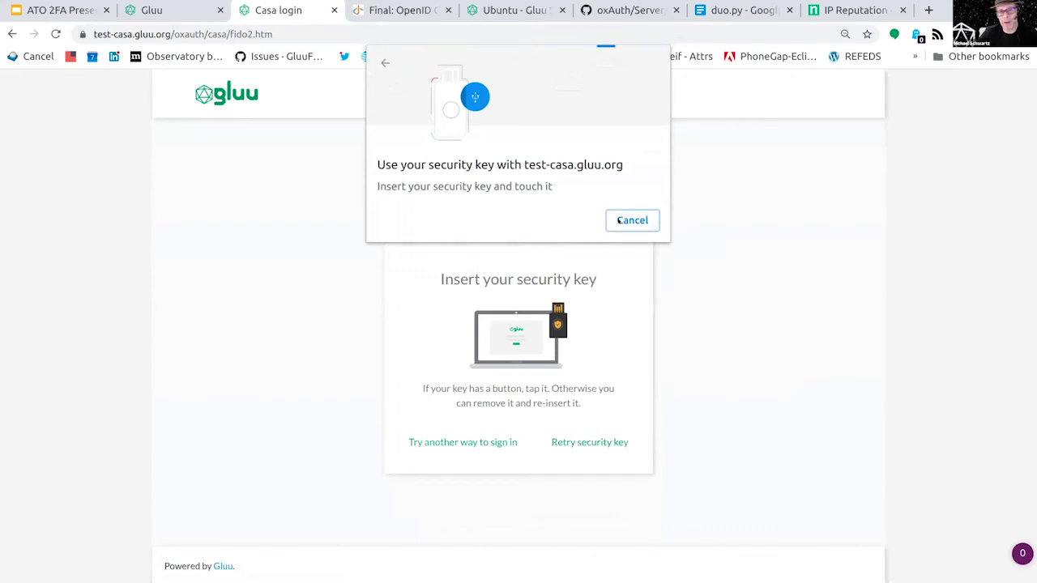
# Step: Dismiss the security key request, try BioID authentication as the second factor, and go back to the 2-step verification page
pyautogui.click(620, 218)
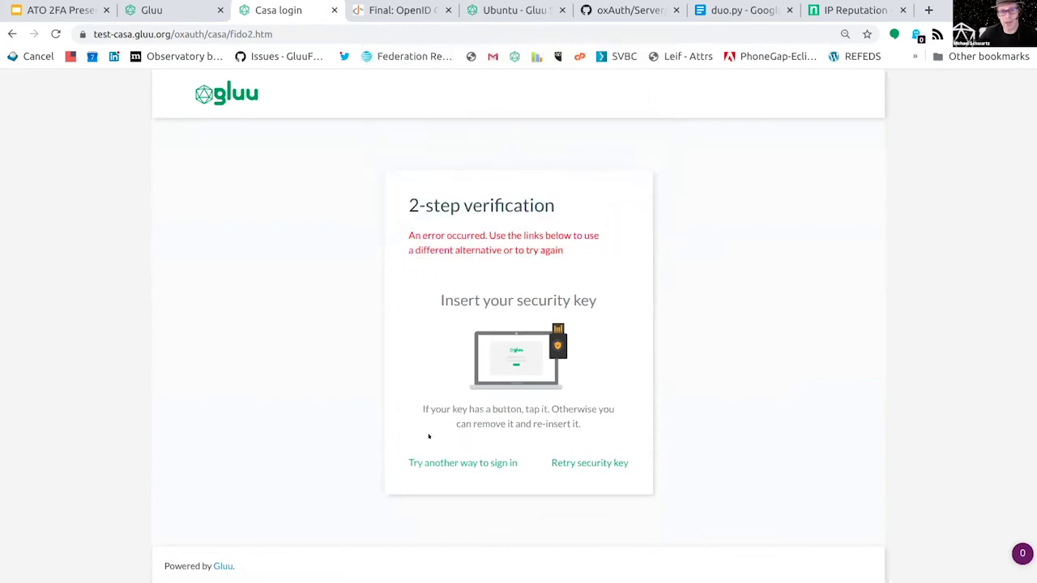
pyautogui.click(427, 463)
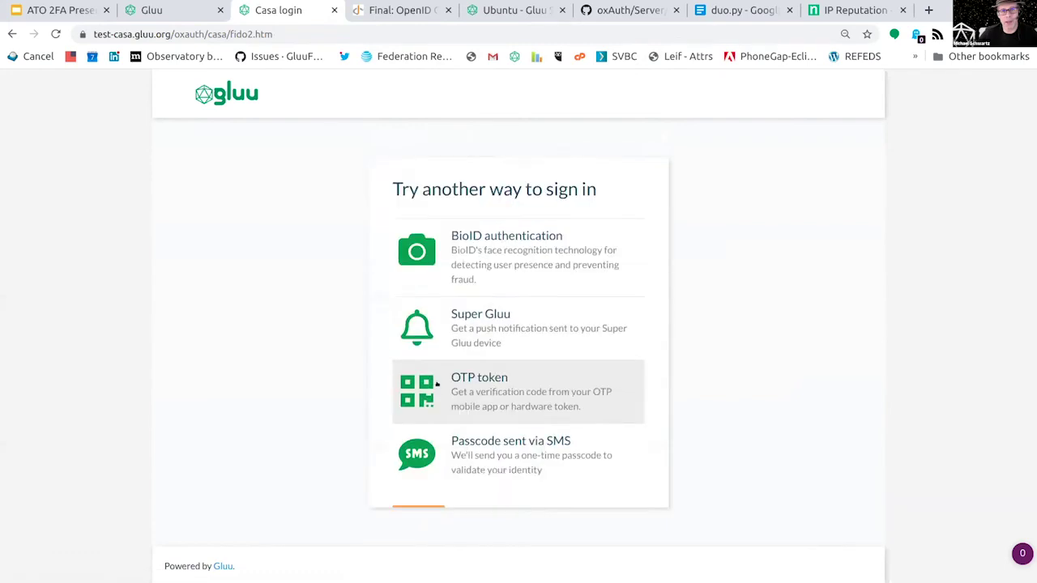
pyautogui.click(422, 228)
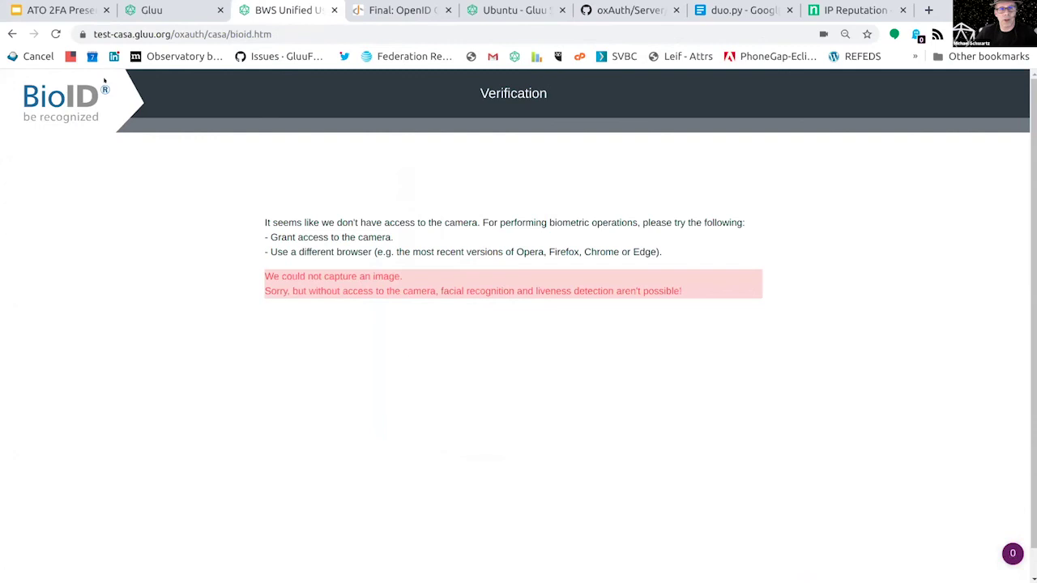
pyautogui.click(12, 34)
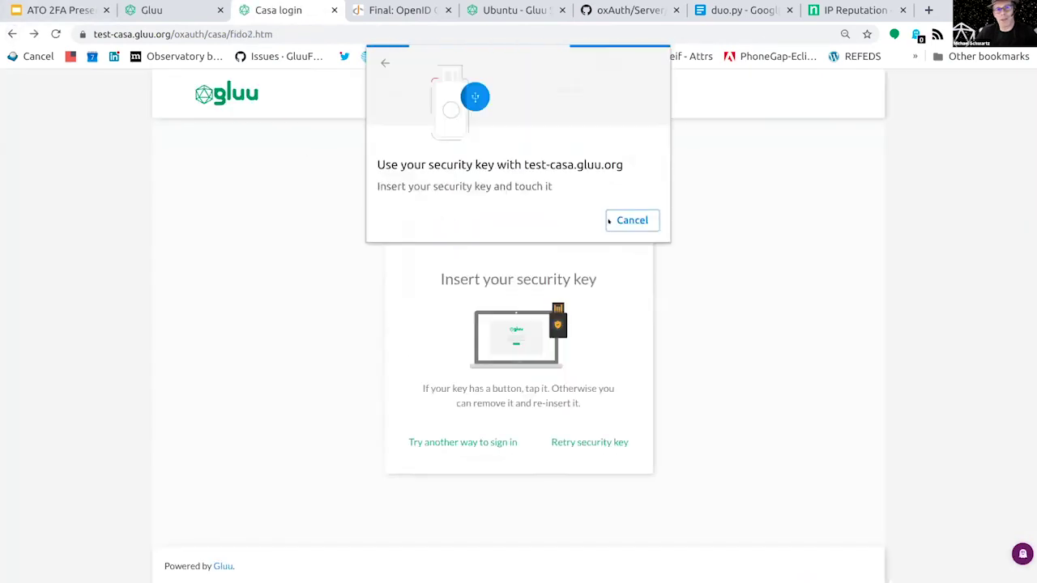
# Step: Dismiss the security key request and choose Super Gluu push notification as the alternative way to sign in
pyautogui.click(623, 221)
pyautogui.click(452, 463)
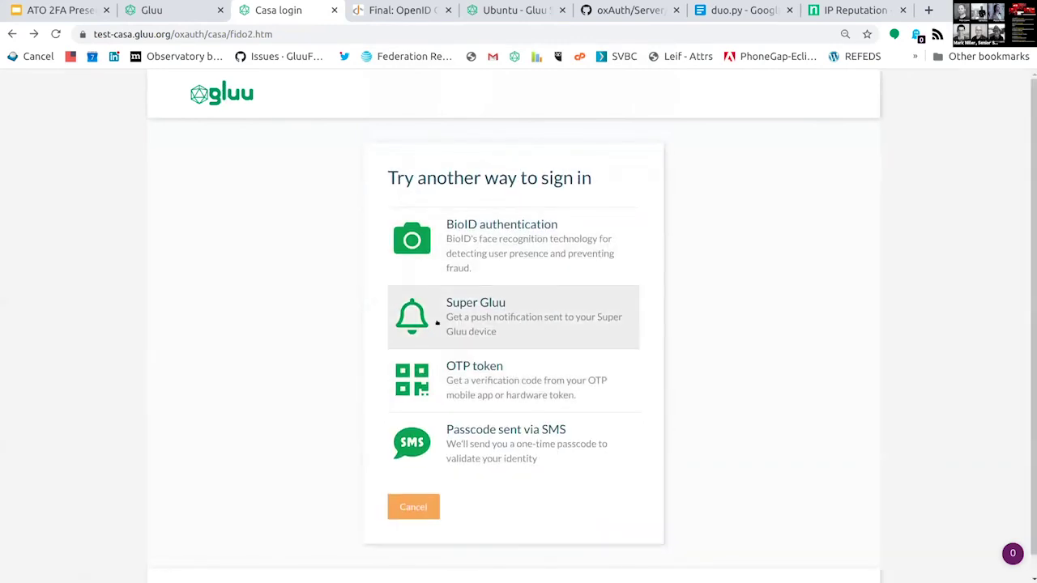
pyautogui.click(436, 322)
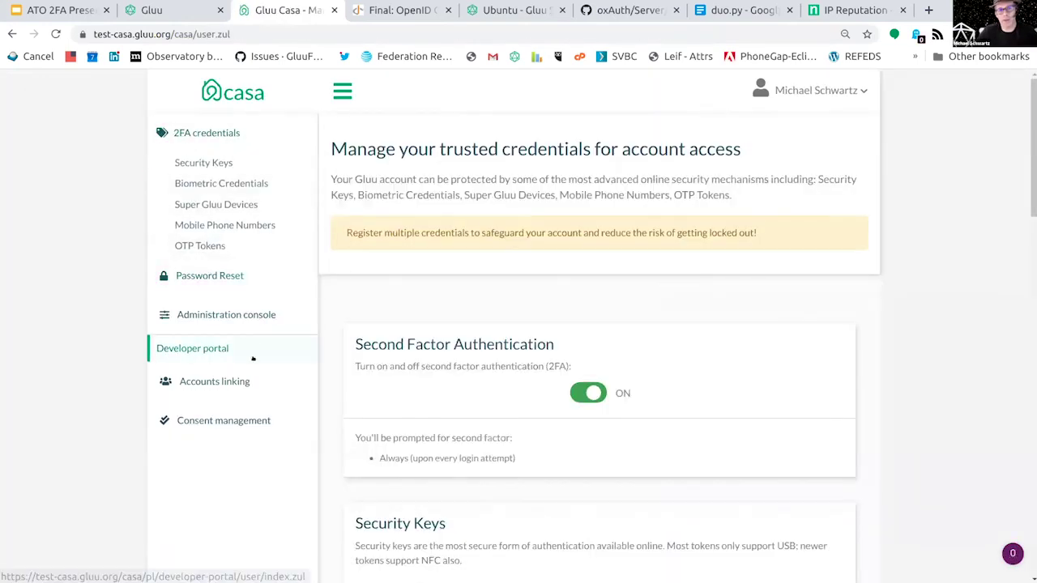
# Step: Examine the account's registered security keys and its biometric credentials in Casa
pyautogui.click(202, 162)
pyautogui.scroll(-3, 530, 343)
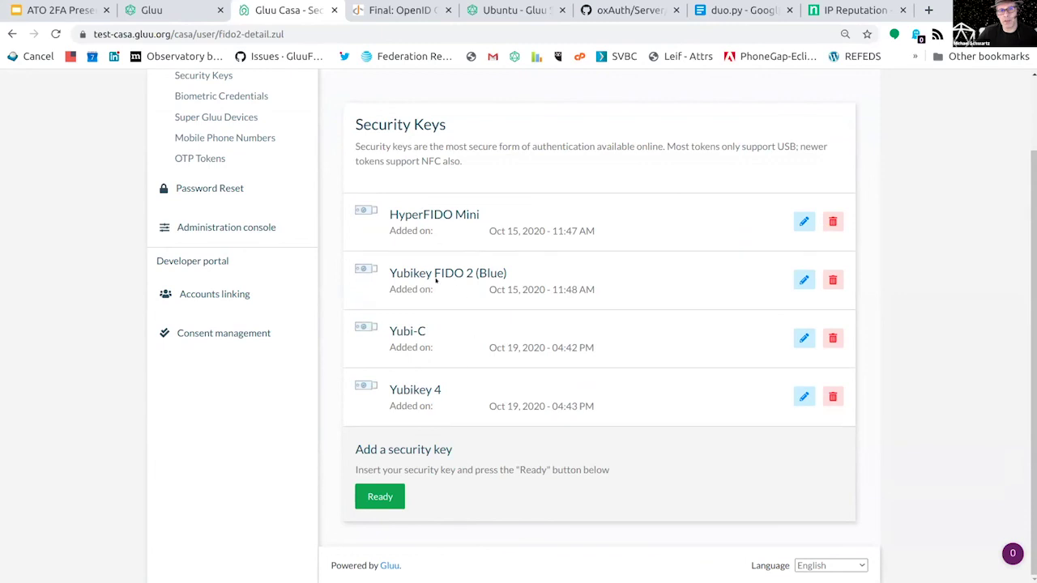
pyautogui.scroll(2, 436, 280)
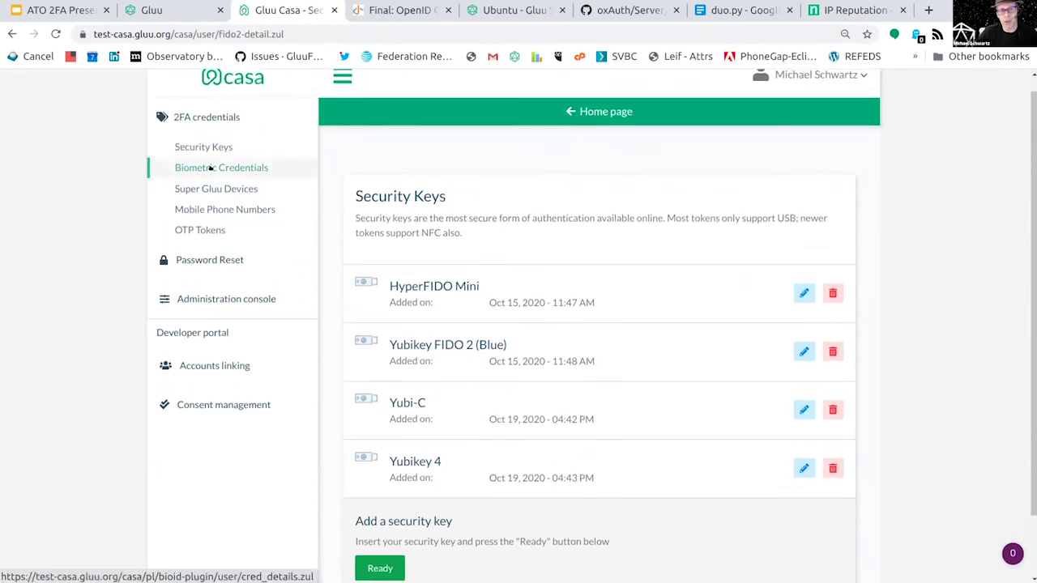
pyautogui.click(209, 167)
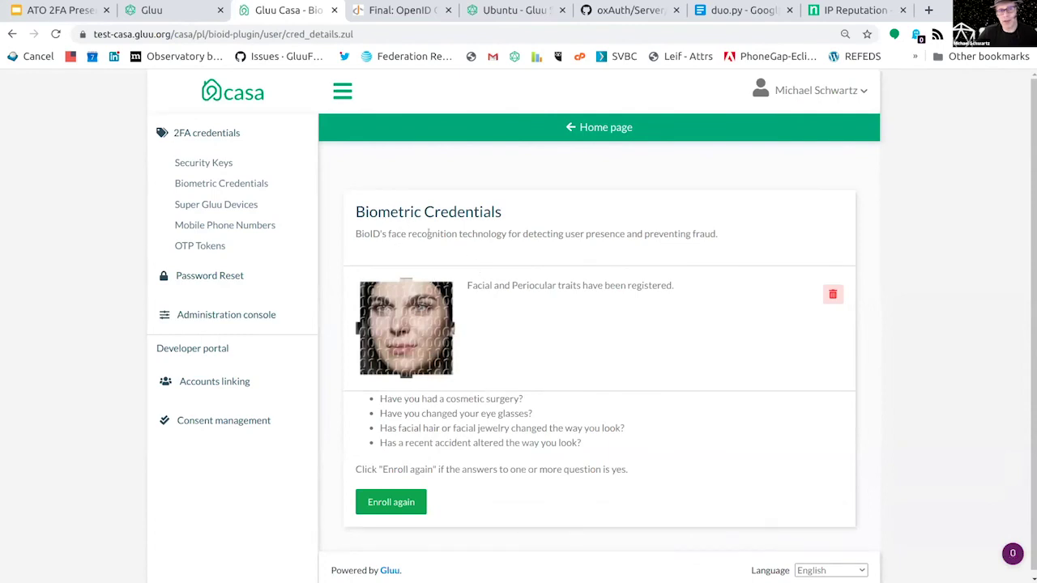
# Step: Review the Super Gluu devices, bring up the QR code for adding a device, and cancel the enrollment
pyautogui.click(228, 207)
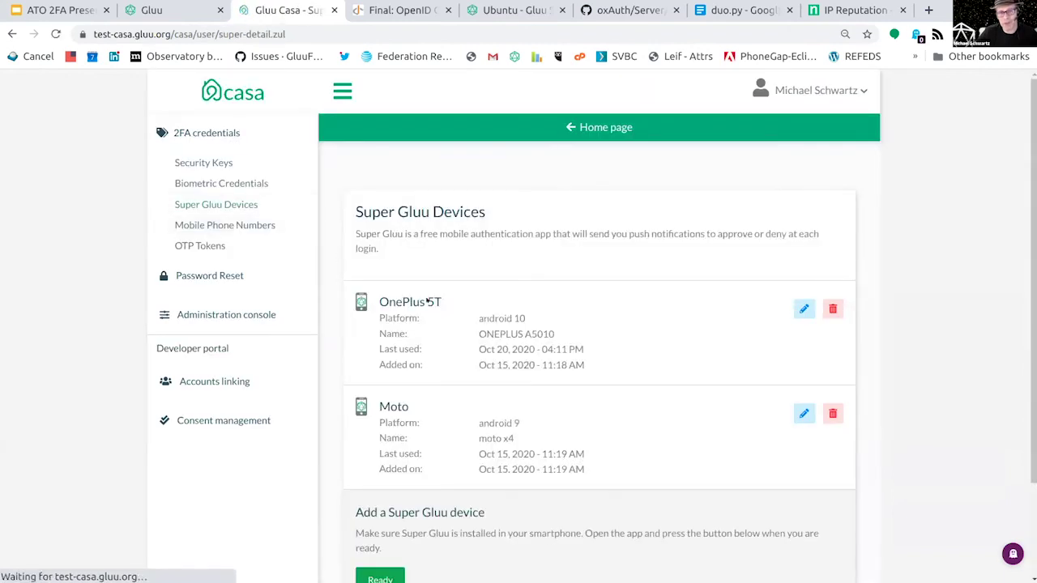
pyautogui.scroll(-2, 564, 301)
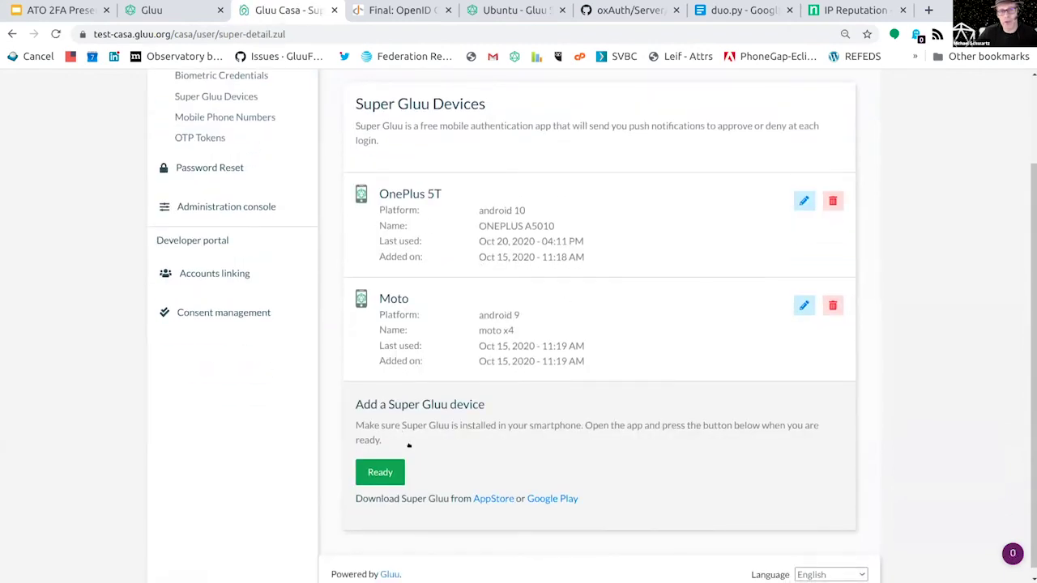
pyautogui.click(376, 472)
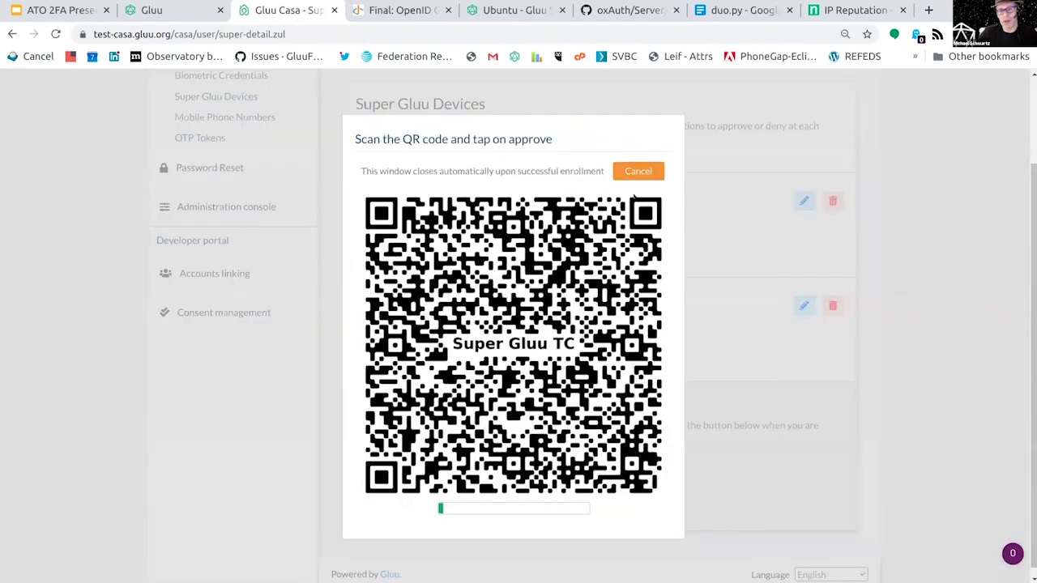
pyautogui.click(646, 170)
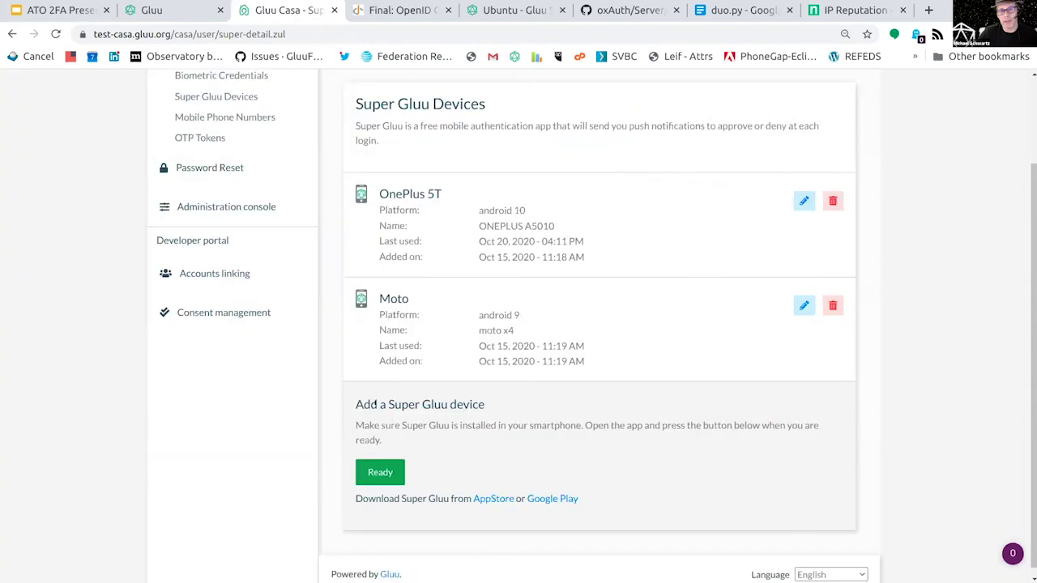
# Step: View the mobile phone numbers and OTP tokens, bring up the soft token enrollment QR code, and cancel it
pyautogui.scroll(2, 469, 229)
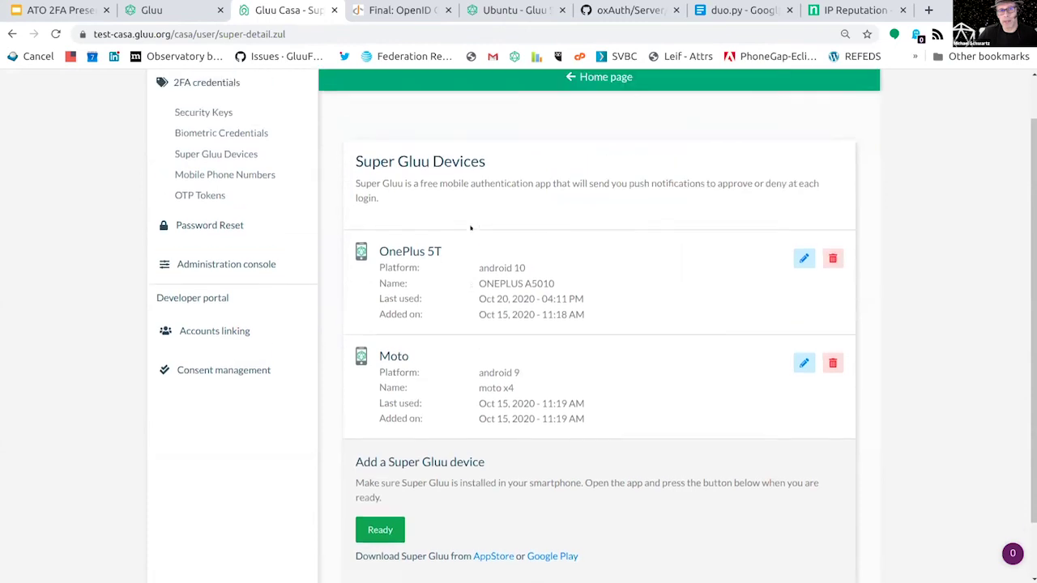
pyautogui.click(264, 192)
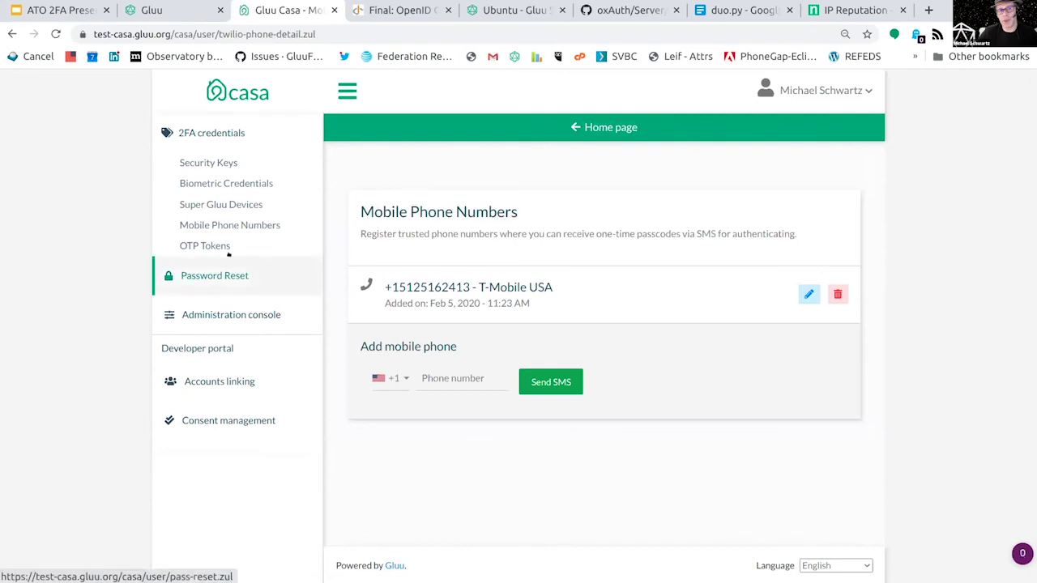
pyautogui.click(204, 246)
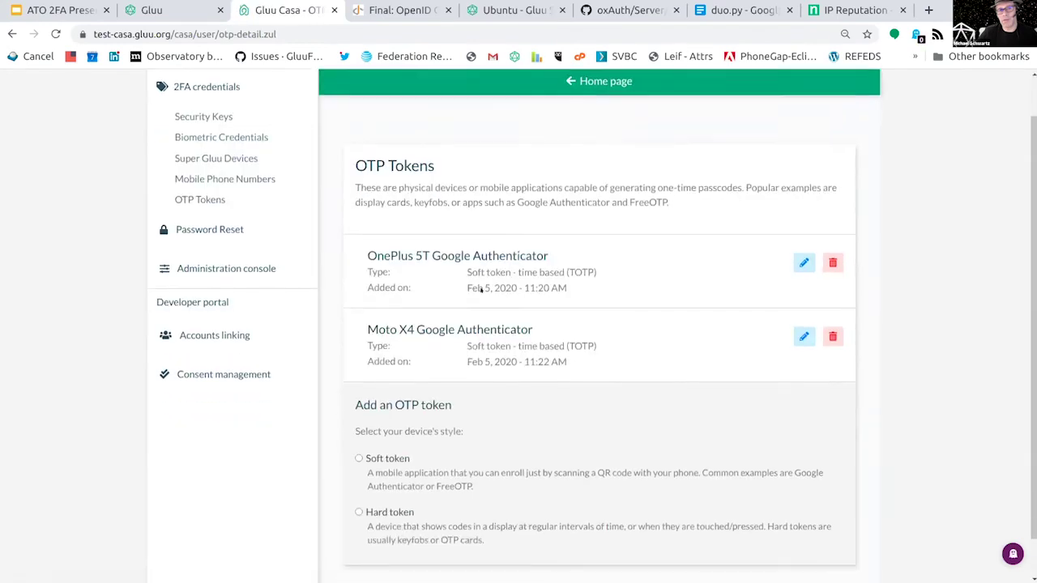
pyautogui.scroll(-2, 419, 335)
pyautogui.click(383, 418)
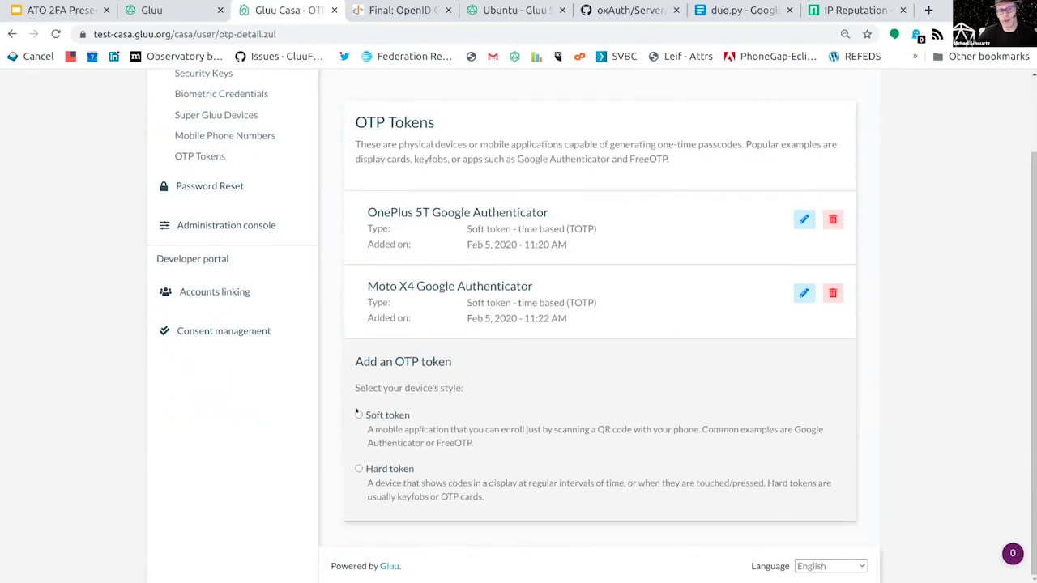
pyautogui.click(358, 416)
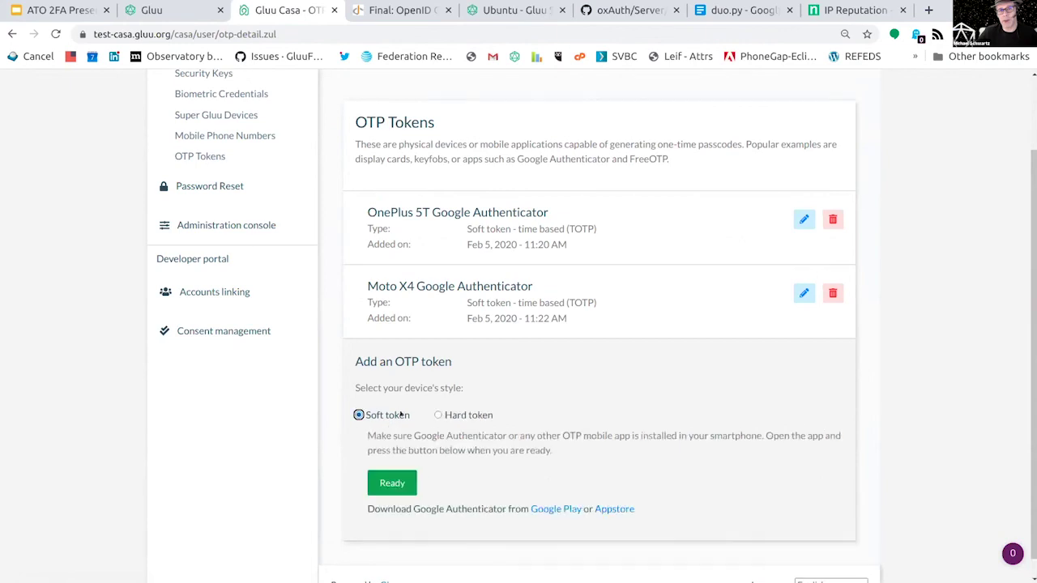
pyautogui.click(383, 463)
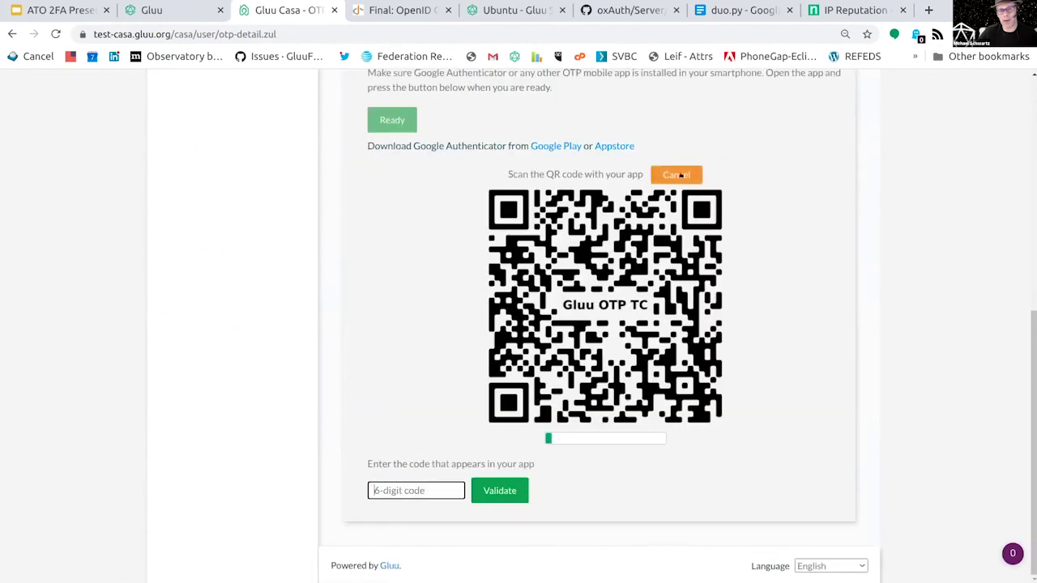
pyautogui.click(680, 175)
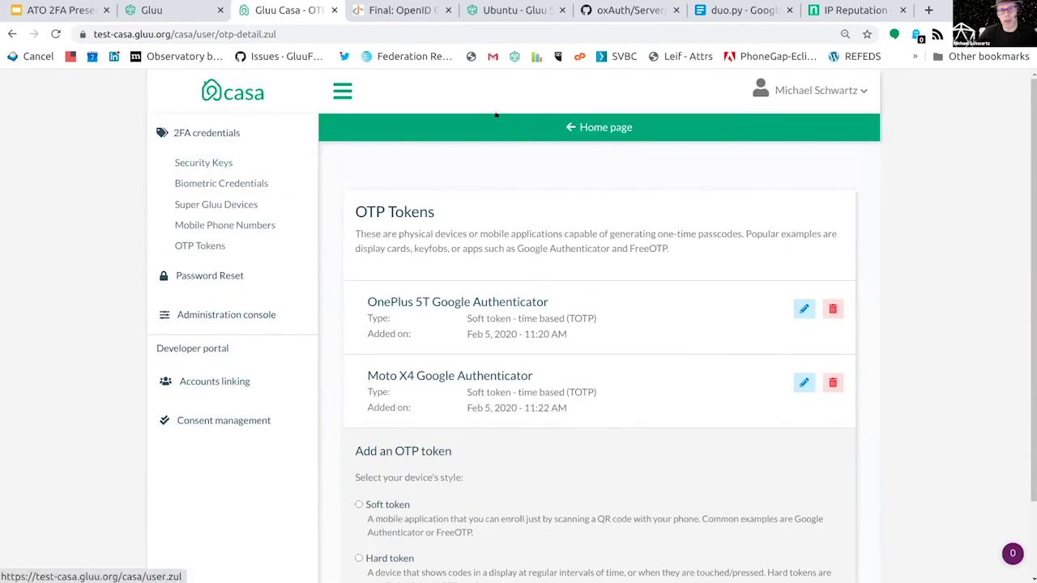
# Step: Return to the credentials home page and open the Casa Plugins page of the administration console
pyautogui.click(581, 128)
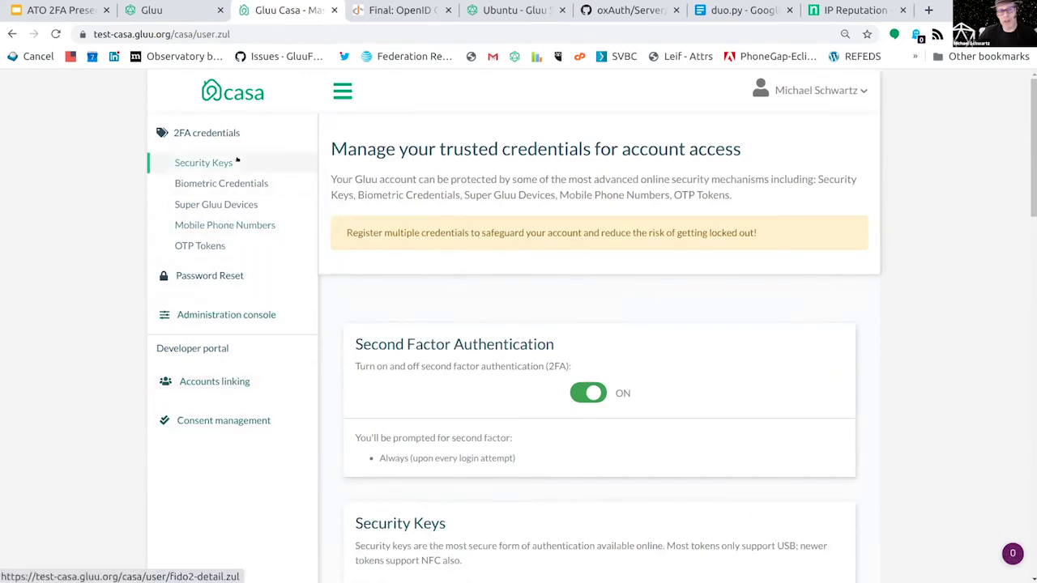
pyautogui.click(219, 316)
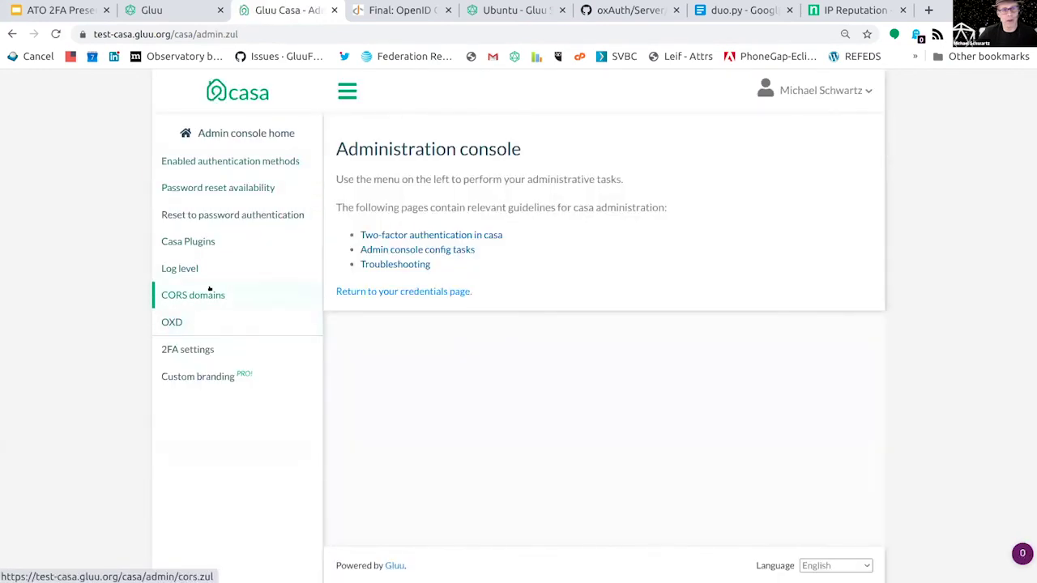
pyautogui.click(186, 245)
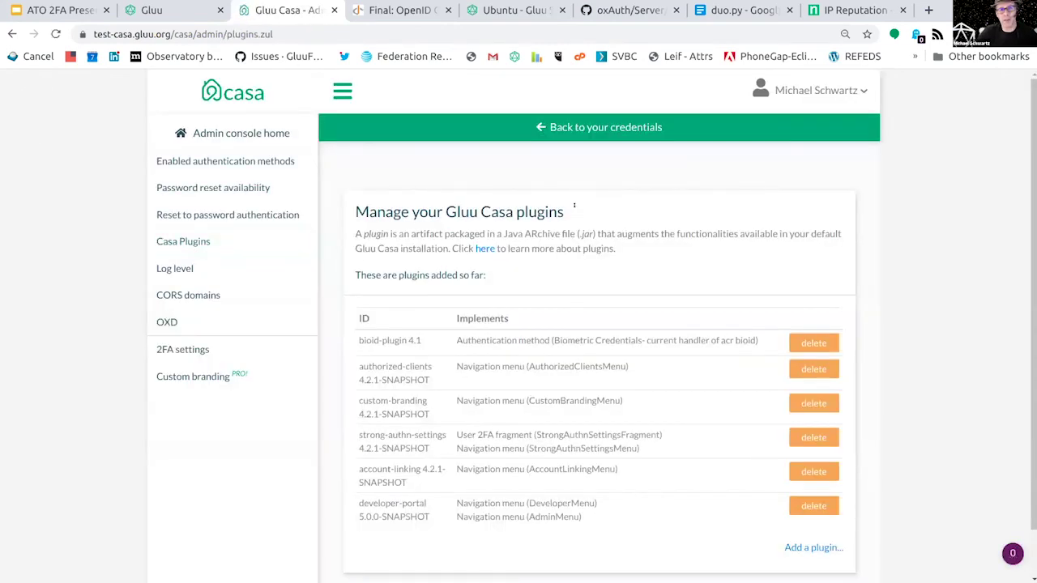
# Step: Highlight the words "Gluu Casa plugins" in the plugin management page's heading
pyautogui.moveTo(576, 209); pyautogui.dragTo(435, 204)
pyautogui.click(450, 211)
pyautogui.moveTo(445, 207); pyautogui.dragTo(566, 213)
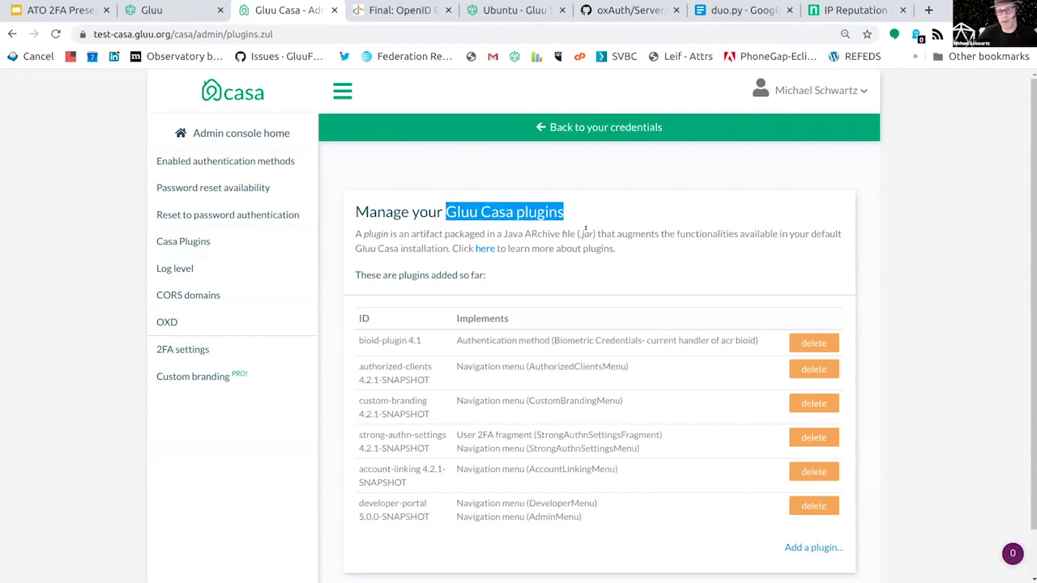
pyautogui.moveTo(599, 233); pyautogui.dragTo(607, 234)
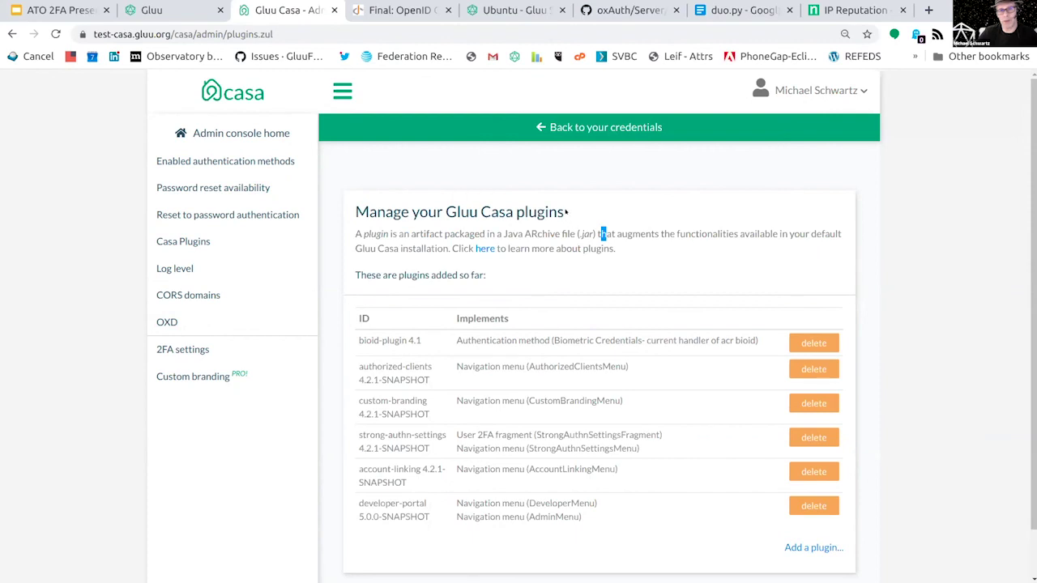
# Step: Return to the credentials home page and review its Second Factor Authentication and Security Keys sections
pyautogui.click(559, 126)
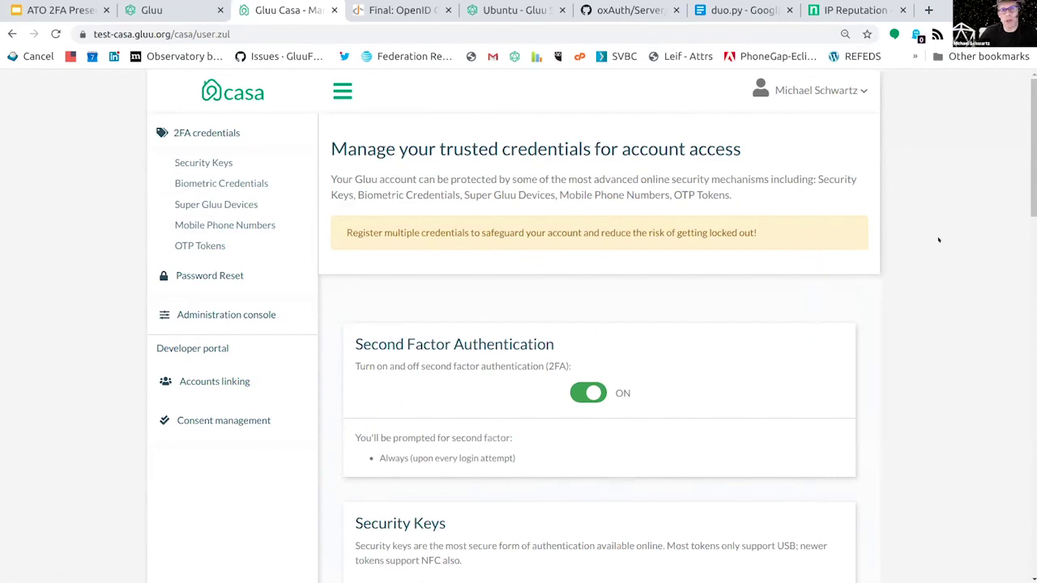
pyautogui.scroll(-5, 592, 358)
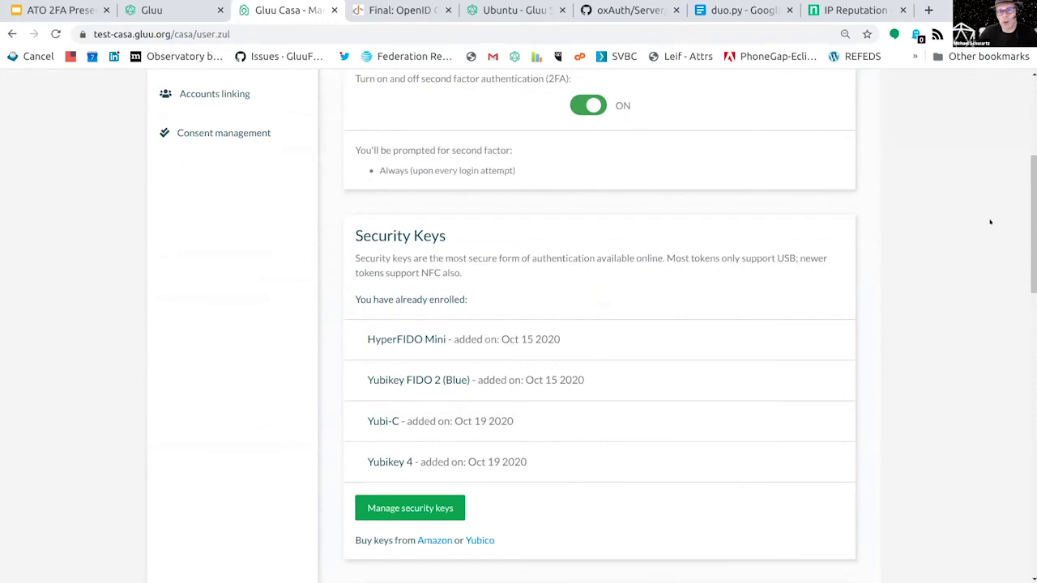
pyautogui.scroll(4, 594, 203)
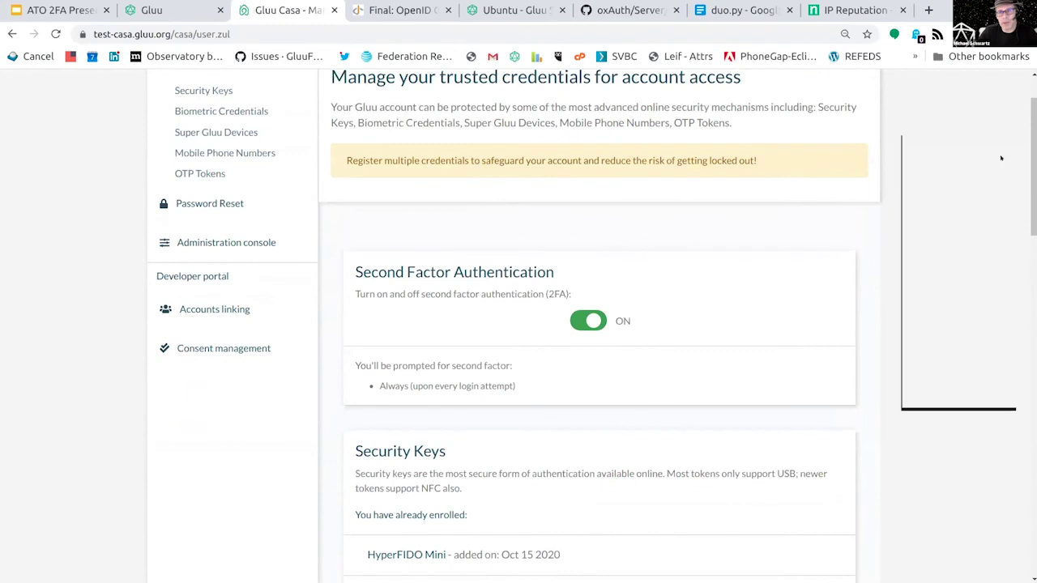
pyautogui.scroll(2, 679, 225)
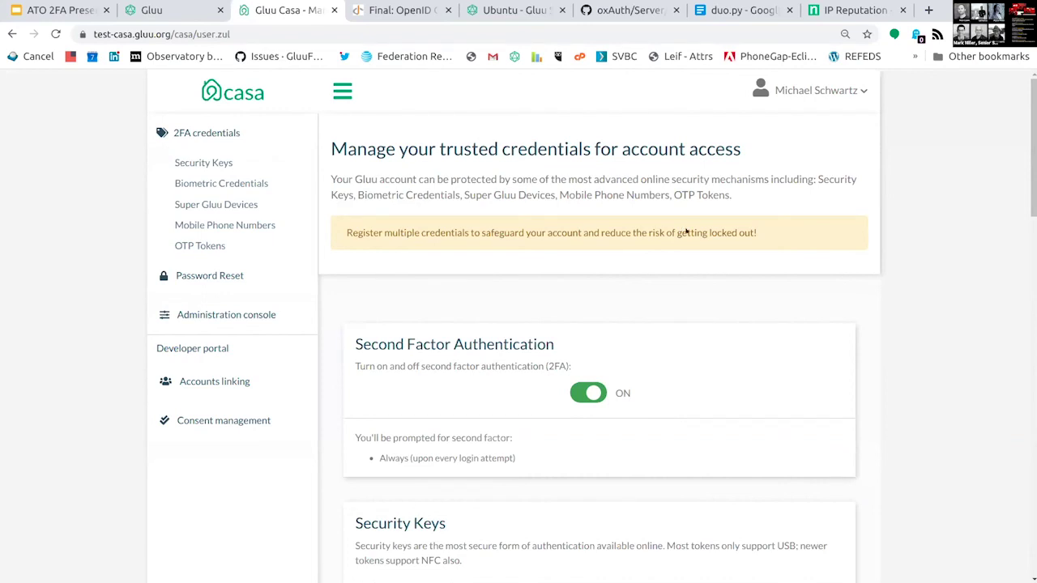
# Step: Switch to the ATO 2FA presentation in Google Slides and present its closing "Thanks y'all" slide full screen
pyautogui.click(64, 10)
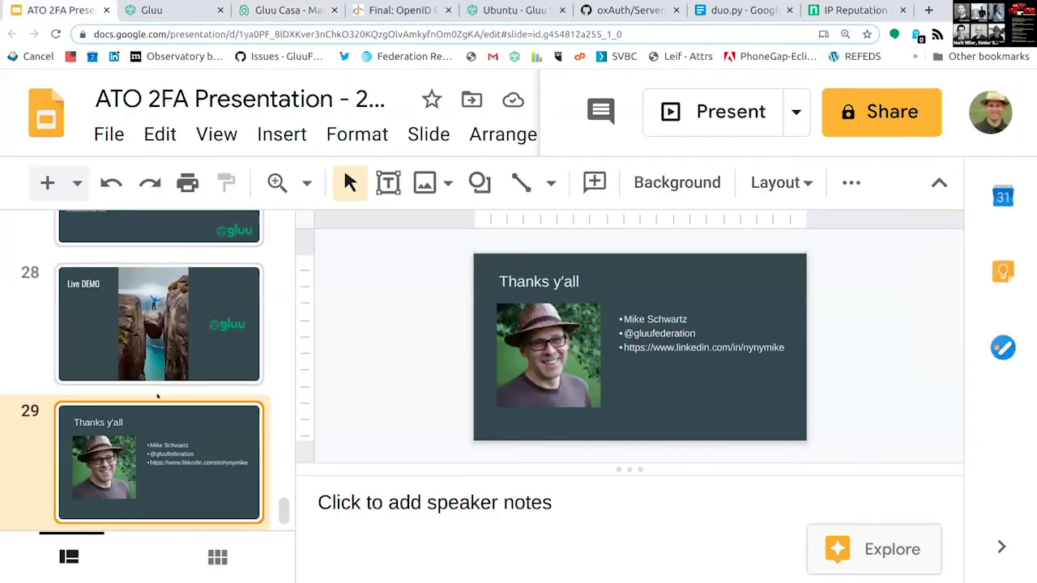
pyautogui.click(713, 113)
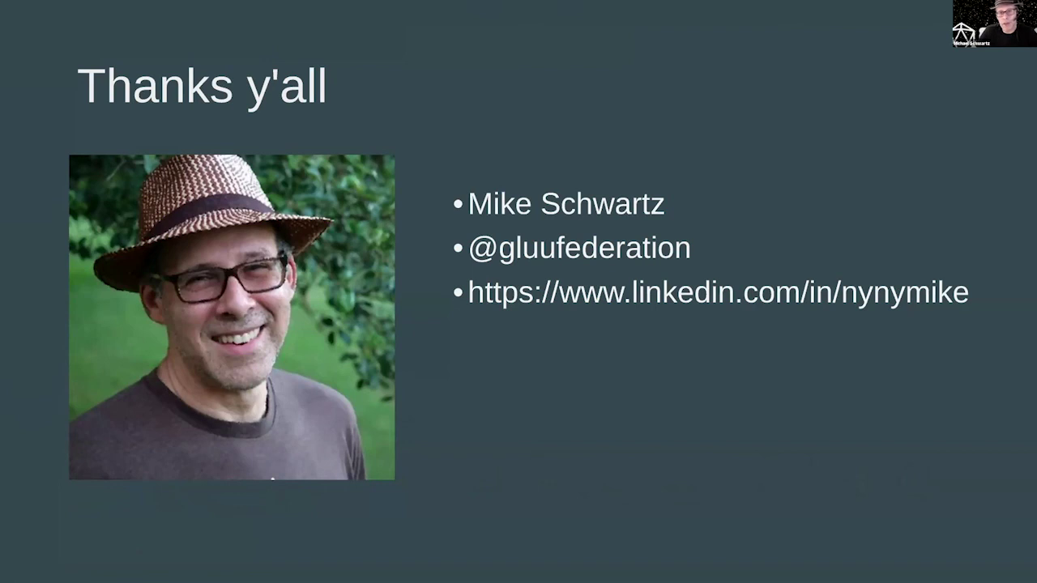
pyautogui.moveTo(694, 381)
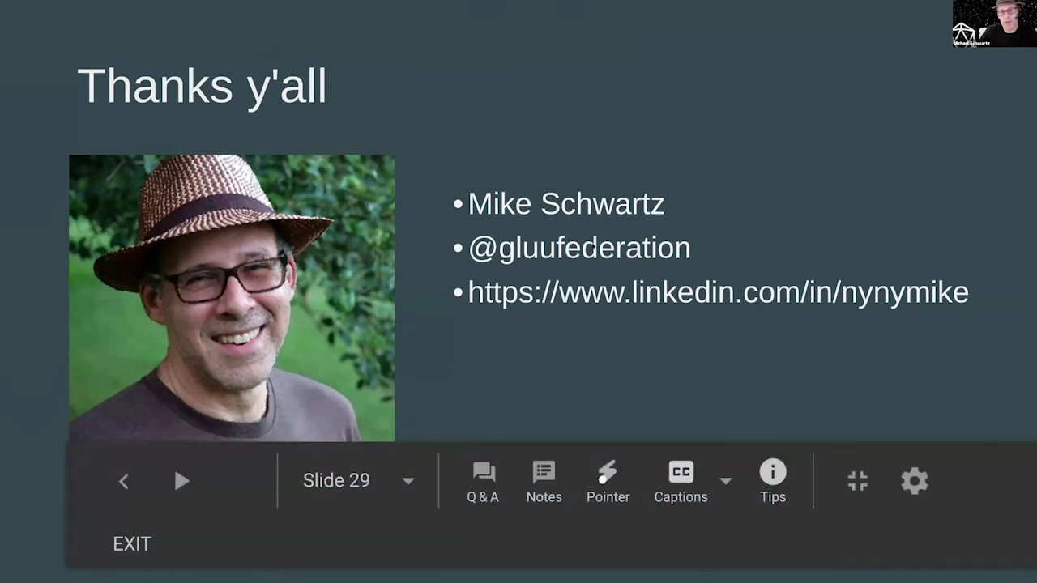